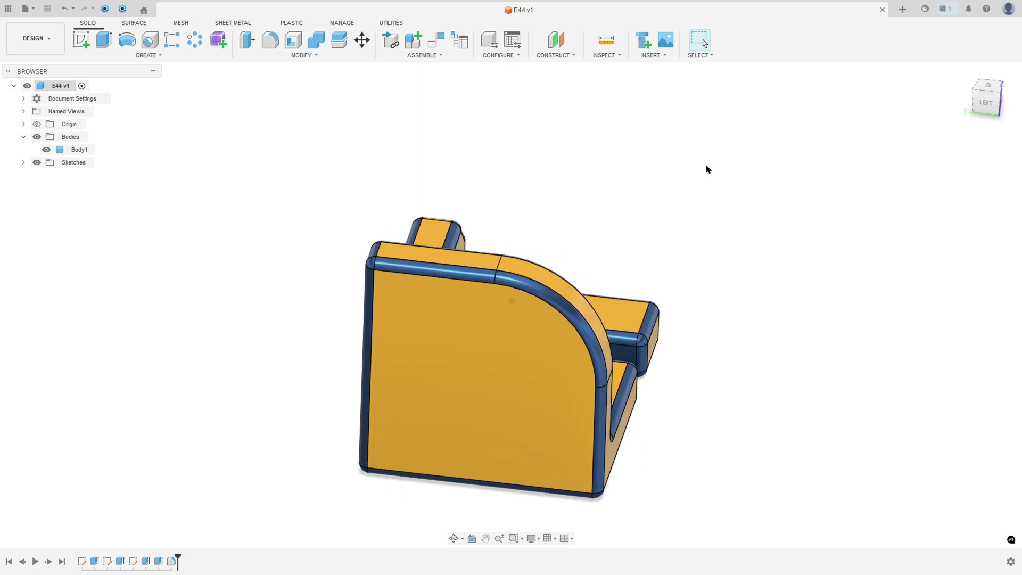
- Show the finished yellow bracket with blue fillets from the isometric home view
{"action": "left_click", "coordinate": [35, 561]}
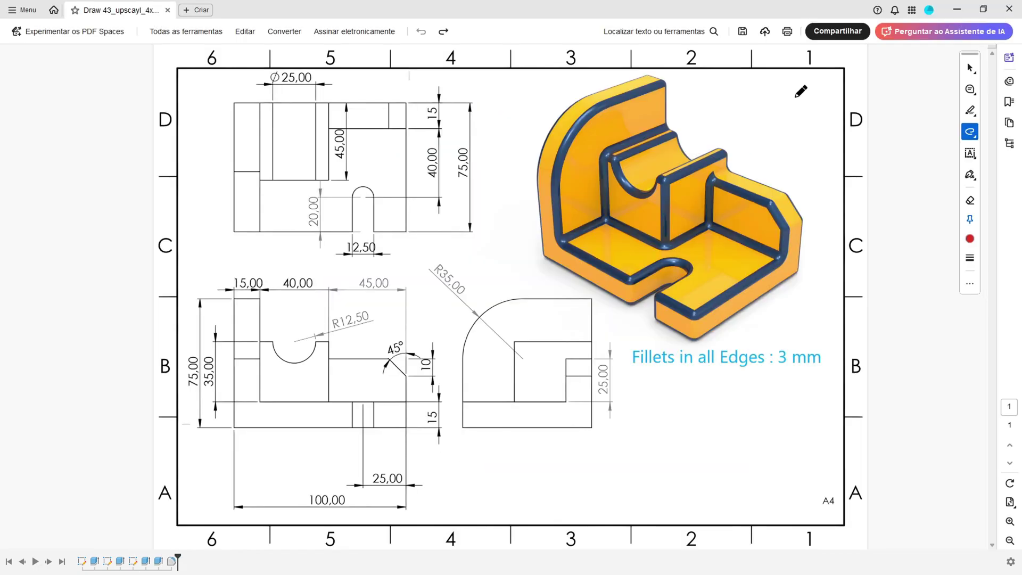
- In red ink, mark the reference model's base edge and the top view's slot and right edge
{"action": "mouse_move", "coordinate": [797, 93]}
{"action": "left_mouse_down"}
{"action": "mouse_move", "coordinate": [750, 132]}
{"action": "mouse_move", "coordinate": [774, 129]}
{"action": "left_mouse_up"}
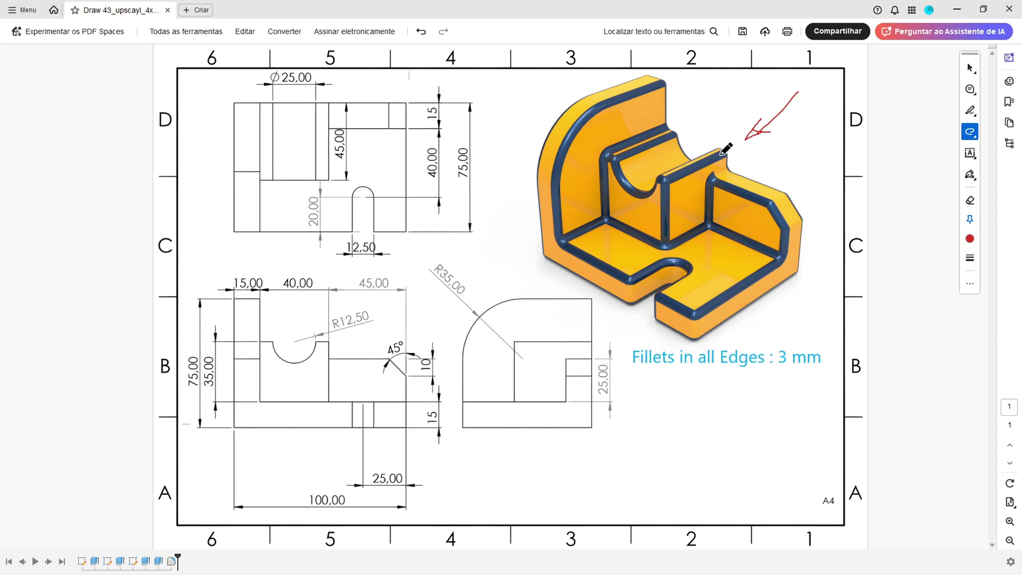
{"action": "mouse_move", "coordinate": [565, 243]}
{"action": "left_mouse_down"}
{"action": "mouse_move", "coordinate": [698, 308]}
{"action": "mouse_move", "coordinate": [789, 249]}
{"action": "mouse_move", "coordinate": [795, 270]}
{"action": "mouse_move", "coordinate": [719, 326]}
{"action": "mouse_move", "coordinate": [648, 314]}
{"action": "mouse_move", "coordinate": [549, 244]}
{"action": "mouse_move", "coordinate": [563, 246]}
{"action": "left_mouse_up"}
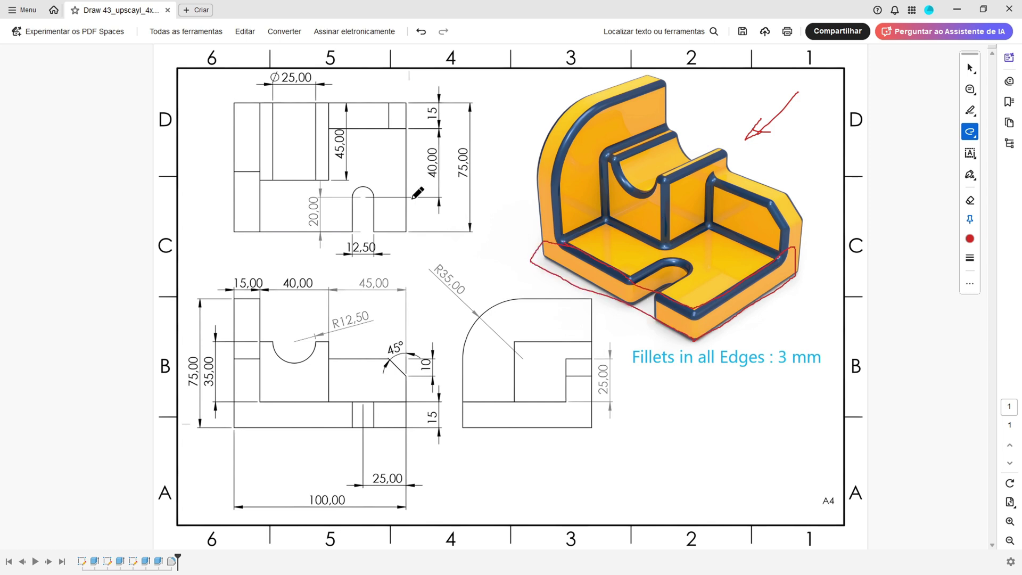
{"action": "left_click_drag", "start_coordinate": [189, 88], "coordinate": [214, 104]}
{"action": "left_click_drag", "start_coordinate": [405, 170], "coordinate": [405, 201]}
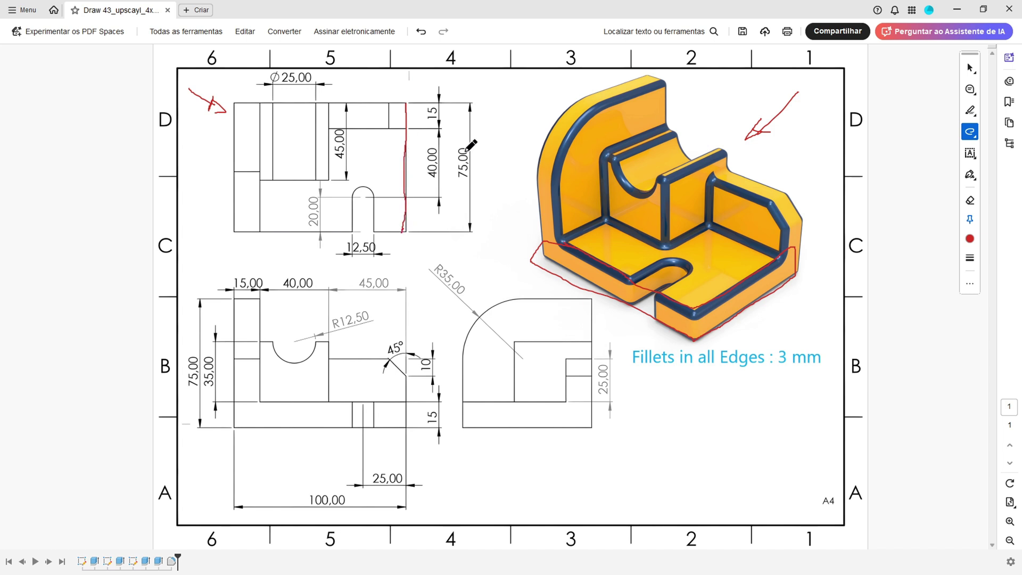
- Cross out 100,00 along the front view's bottom edge, then start a sketch on the top plane
{"action": "left_click_drag", "start_coordinate": [310, 500], "coordinate": [356, 503]}
{"action": "left_click_drag", "start_coordinate": [234, 427], "coordinate": [357, 427]}
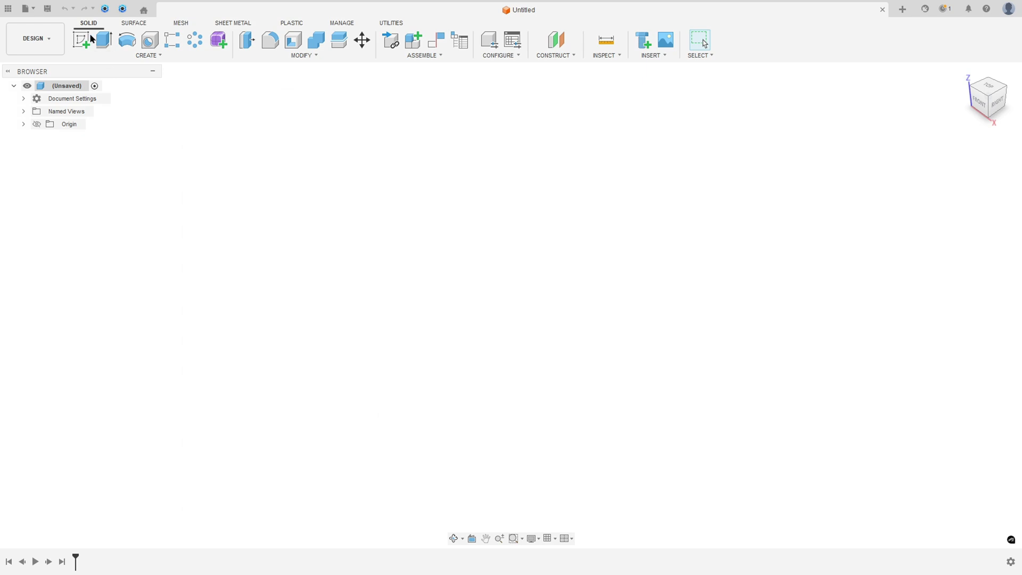
{"action": "left_click", "coordinate": [89, 39]}
{"action": "left_click", "coordinate": [572, 288]}
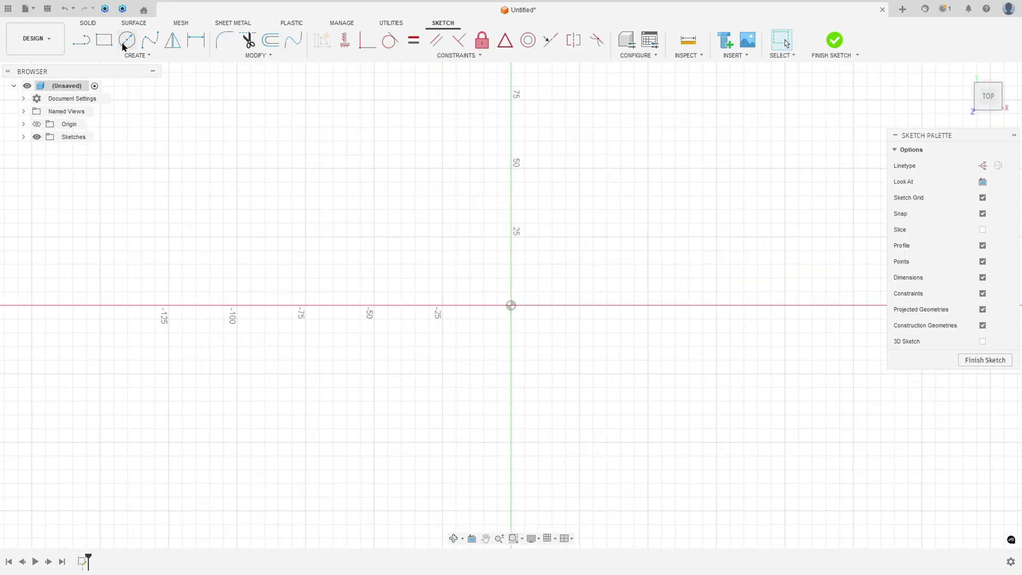
- Draw a 100 × 75 mm rectangle from the origin and move its 100.00 dimension below it
{"action": "left_click", "coordinate": [104, 40]}
{"action": "left_click", "coordinate": [511, 305]}
{"action": "type", "text": "75"}
{"action": "key", "text": "Tab"}
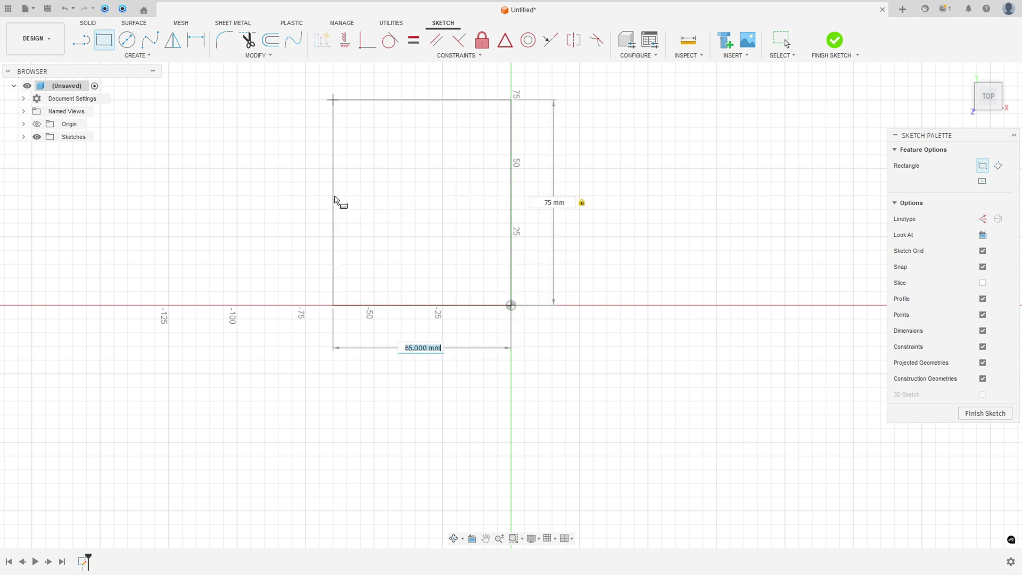
{"action": "type", "text": "100"}
{"action": "key", "text": "Tab"}
{"action": "key", "text": "Return"}
{"action": "scroll", "coordinate": [362, 229], "scroll_direction": "up", "scroll_amount": 3}
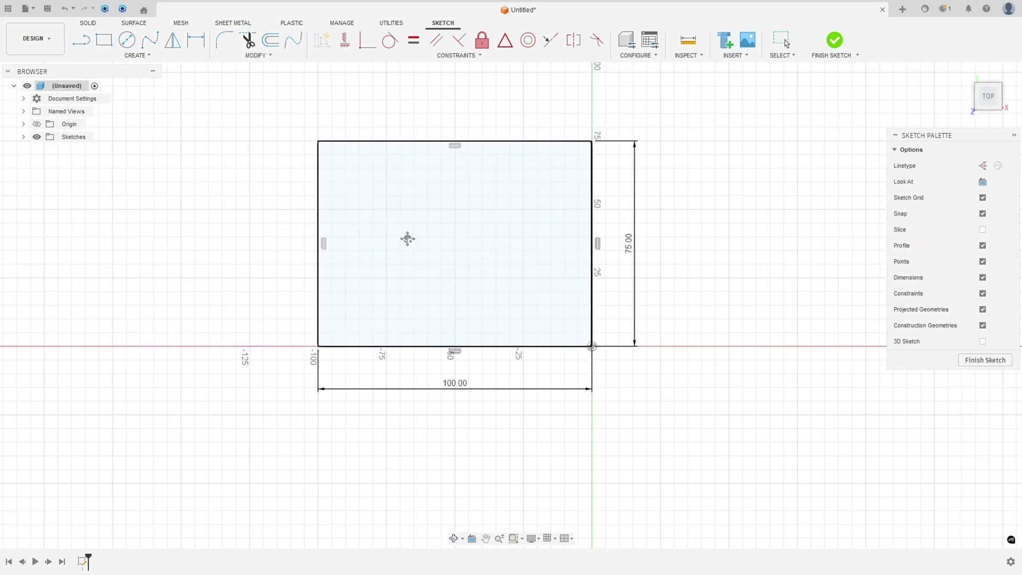
{"action": "left_click_drag", "start_coordinate": [456, 389], "coordinate": [456, 429]}
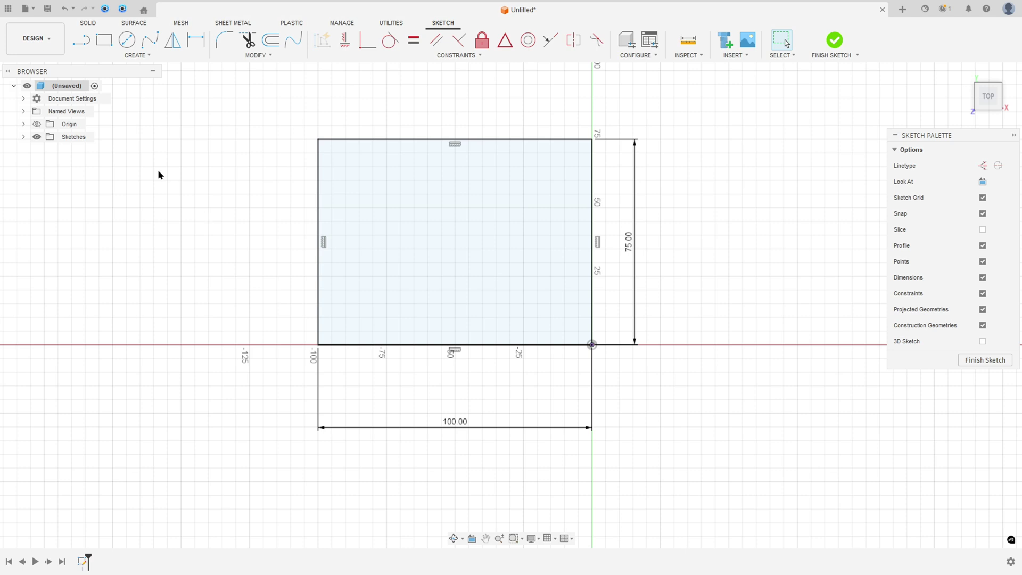
{"action": "left_click", "coordinate": [81, 40]}
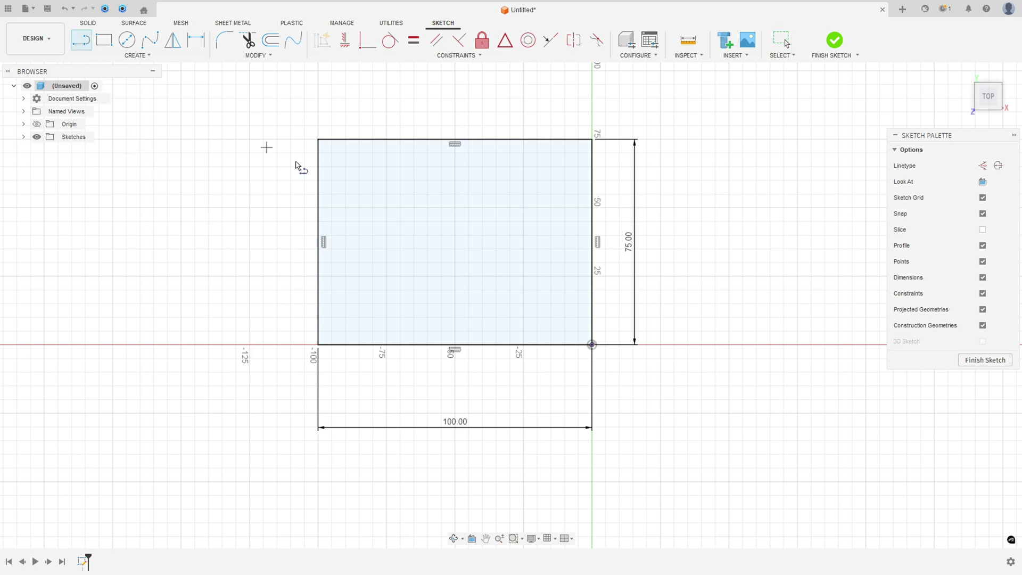
- Draw a 20 mm deep slot with a tangent arc top from the plate's bottom edge
{"action": "left_click", "coordinate": [496, 345]}
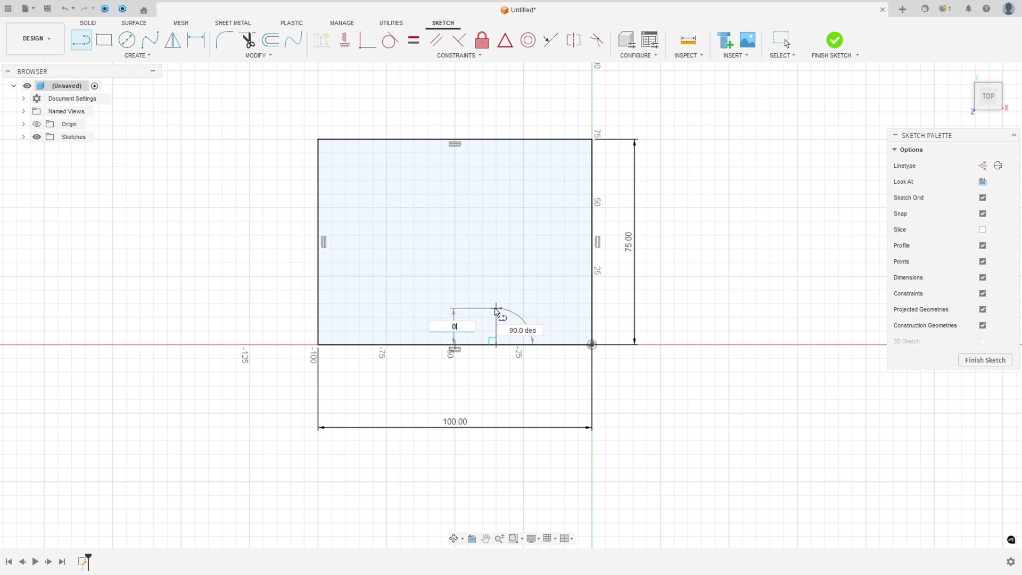
{"action": "type", "text": "20"}
{"action": "key", "text": "Return"}
{"action": "left_click_drag", "start_coordinate": [496, 290], "coordinate": [531, 290]}
{"action": "left_click", "coordinate": [532, 343]}
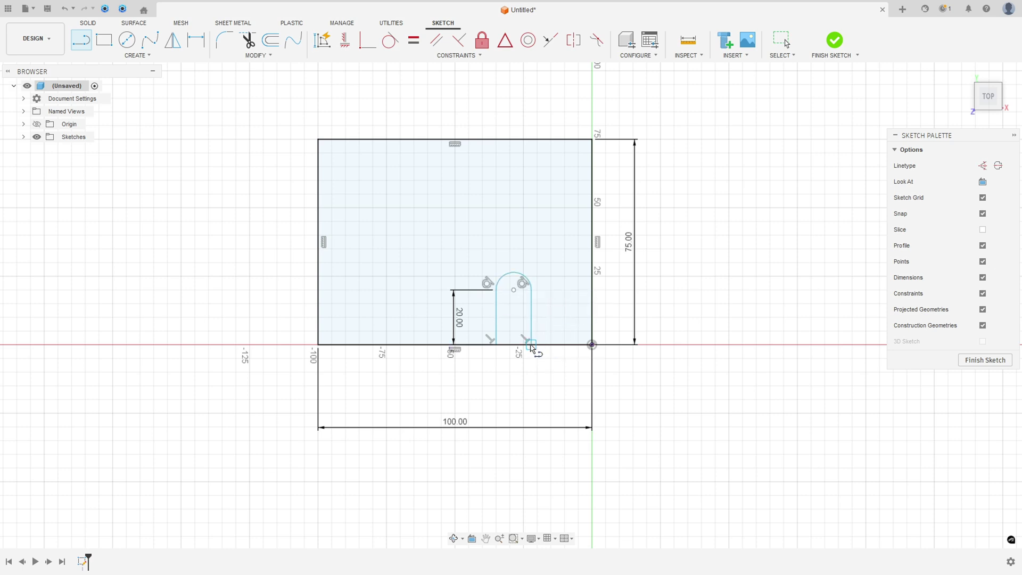
{"action": "key", "text": "Escape"}
- Dimension the slot 12.5 mm wide and 25 mm from the corner
{"action": "left_click", "coordinate": [196, 40]}
{"action": "left_click", "coordinate": [496, 312]}
{"action": "left_click", "coordinate": [531, 315]}
{"action": "left_click", "coordinate": [519, 382]}
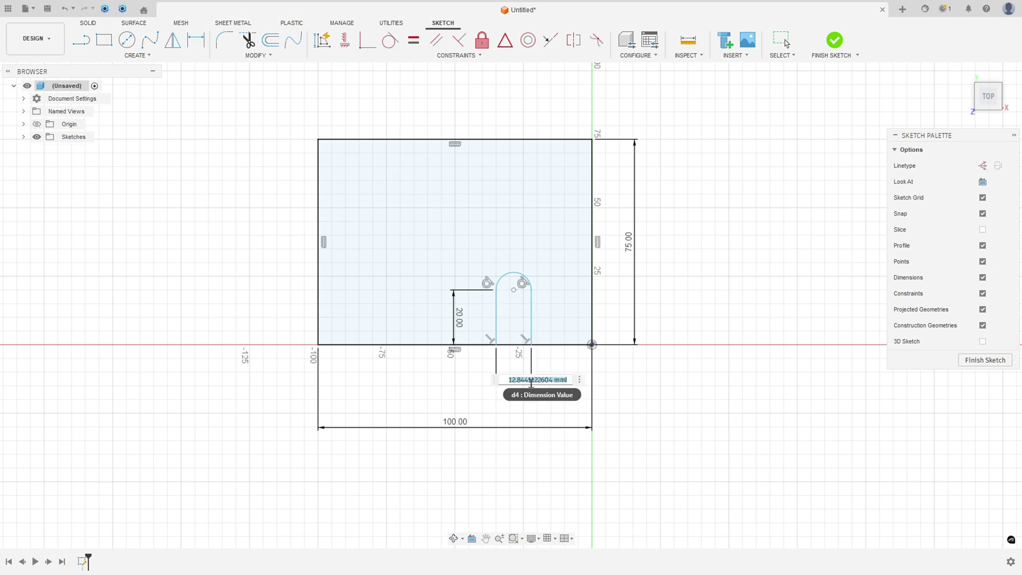
{"action": "type", "text": "12.5"}
{"action": "key", "text": "Return"}
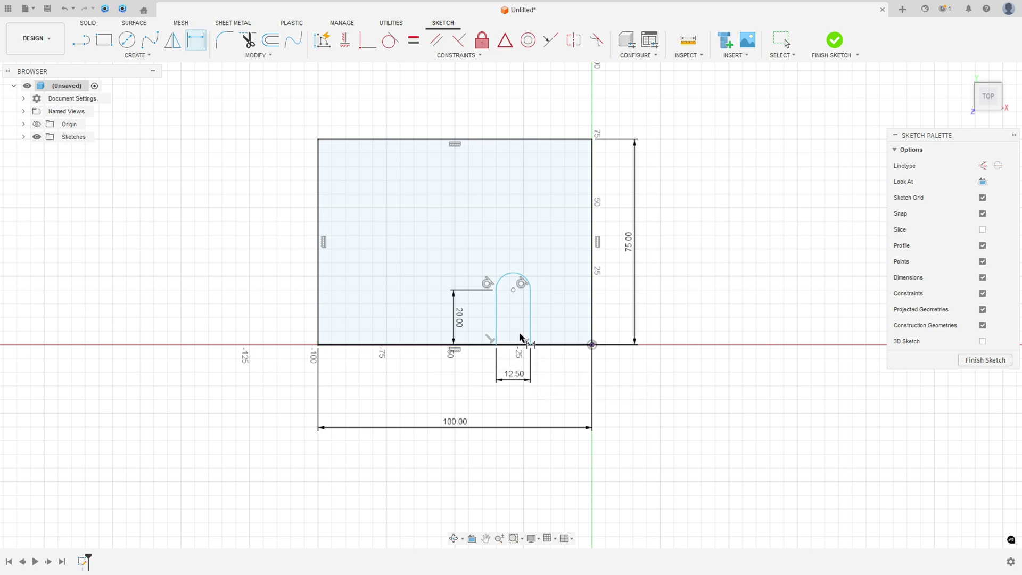
{"action": "left_click", "coordinate": [513, 290]}
{"action": "left_click", "coordinate": [592, 345]}
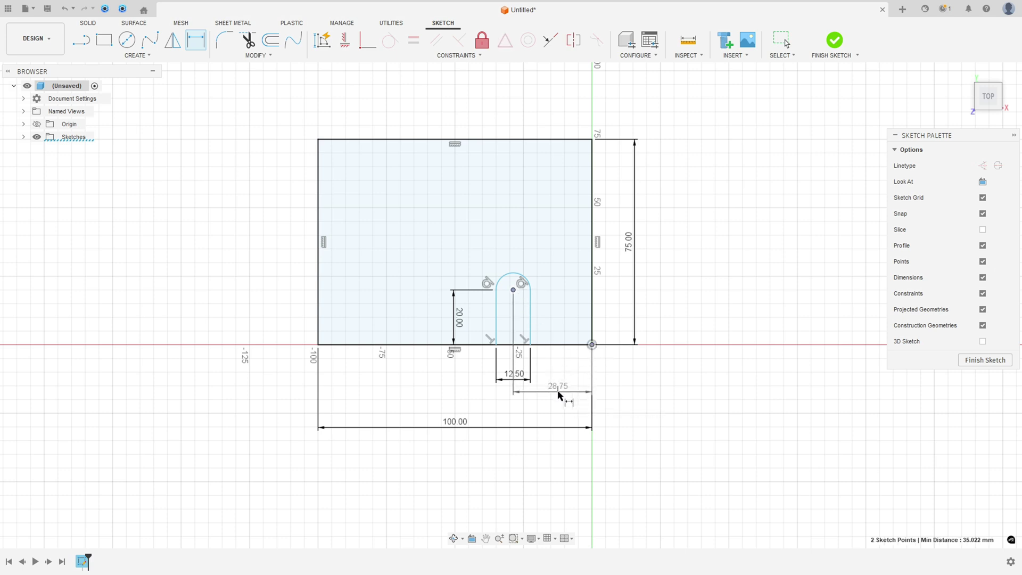
{"action": "left_click", "coordinate": [551, 228]}
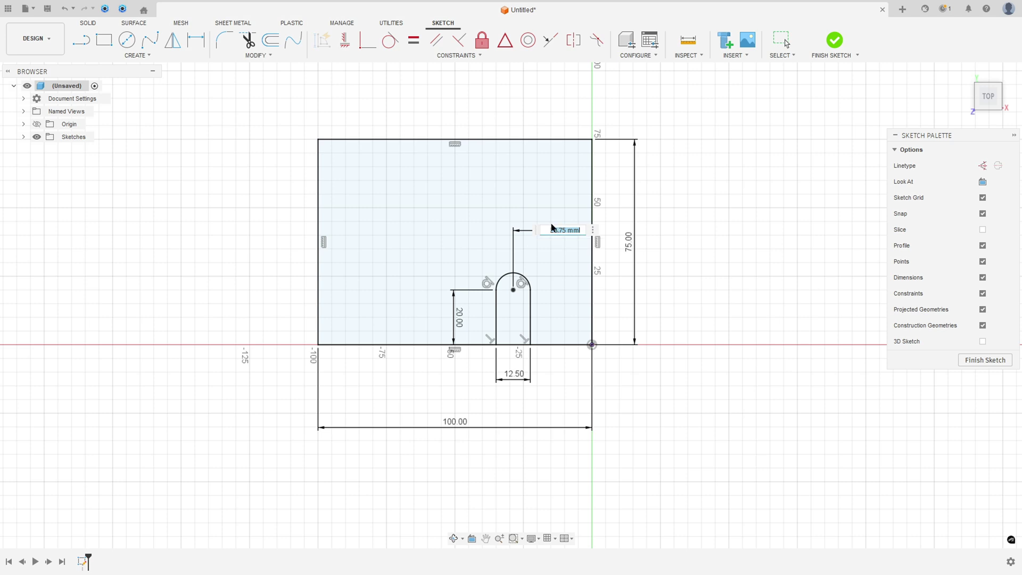
{"action": "type", "text": "25"}
{"action": "key", "text": "Return"}
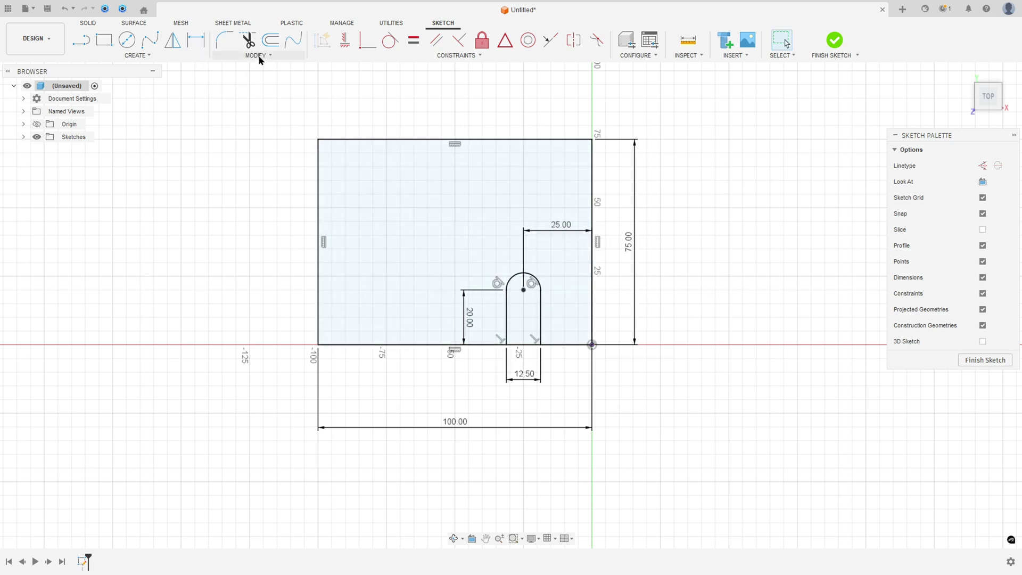
- Trim the bottom line across the slot opening and finish the sketch
{"action": "left_click", "coordinate": [247, 40]}
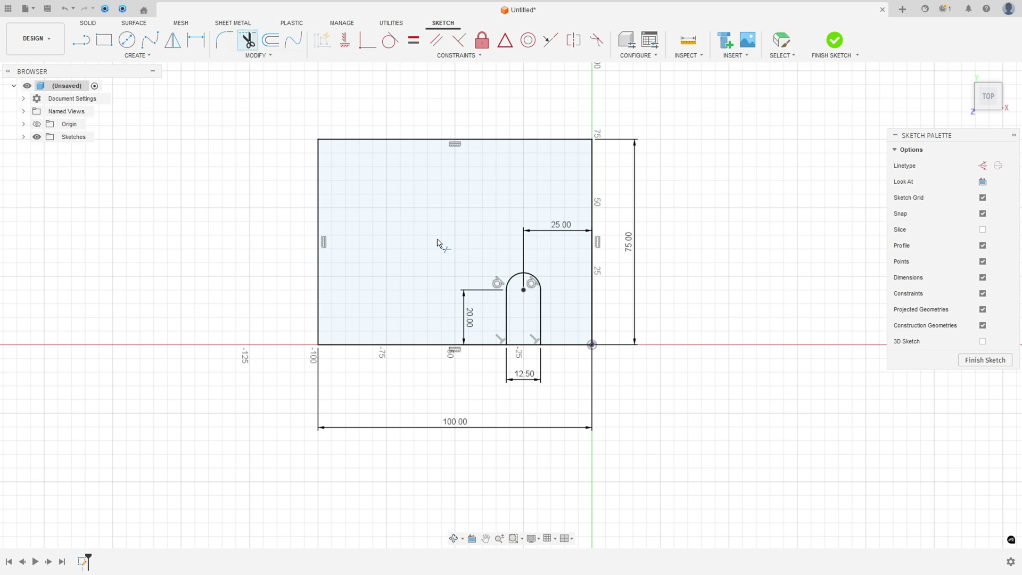
{"action": "left_click", "coordinate": [530, 347]}
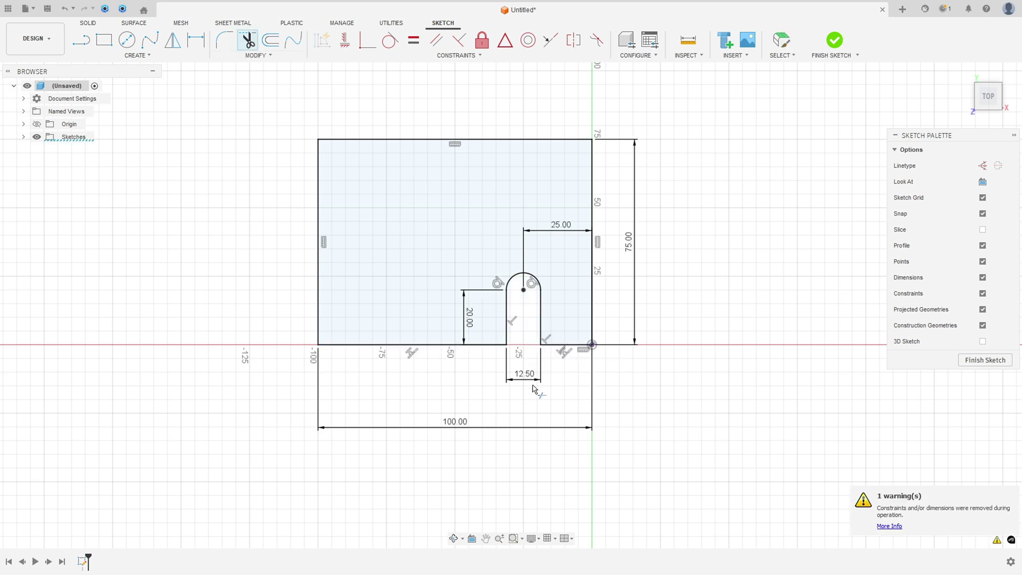
{"action": "key", "text": "Escape"}
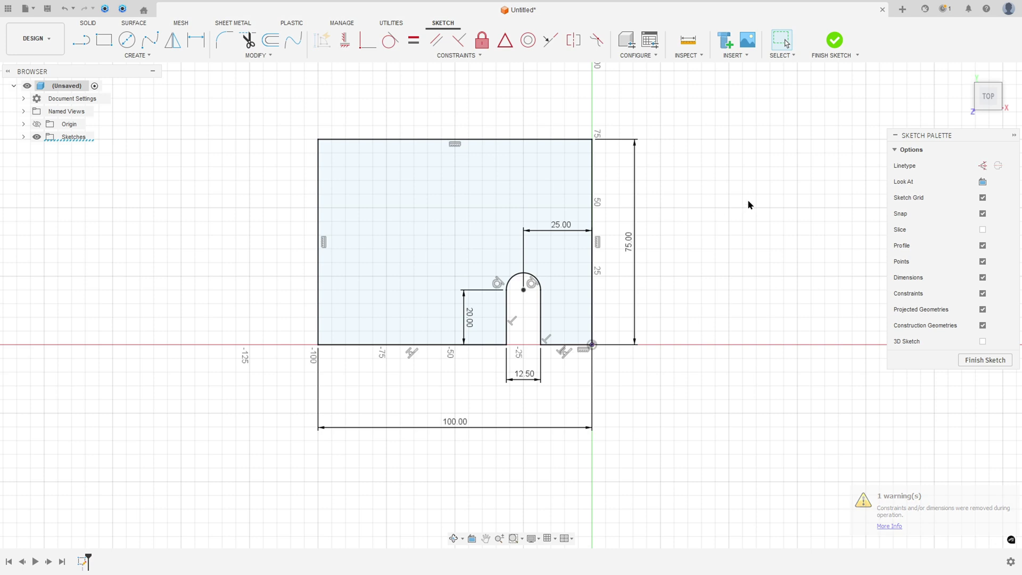
{"action": "left_click", "coordinate": [834, 41]}
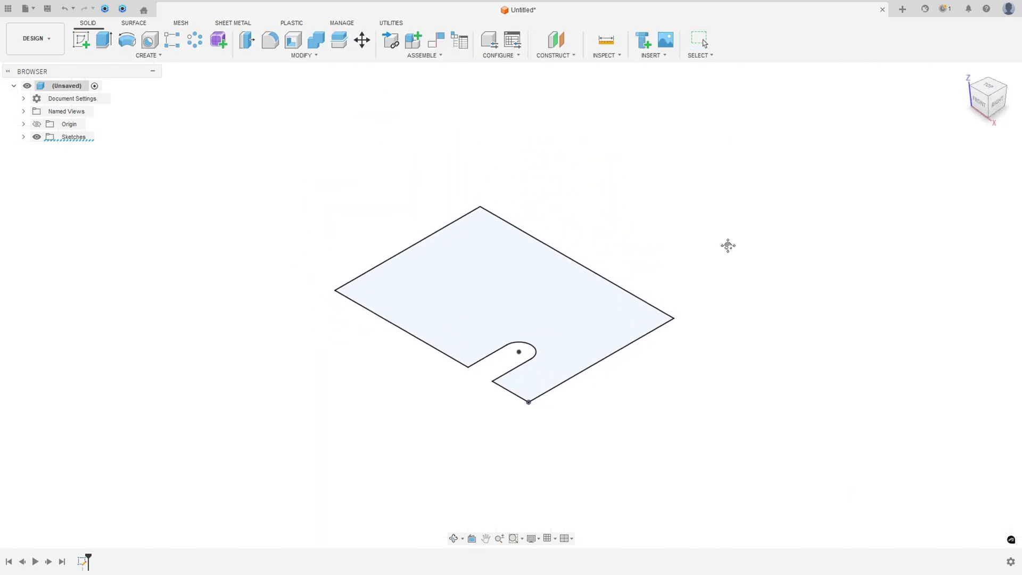
- Outline the front view's 15 mm base strip in red on the reference drawing
{"action": "key", "text": "alt+Tab"}
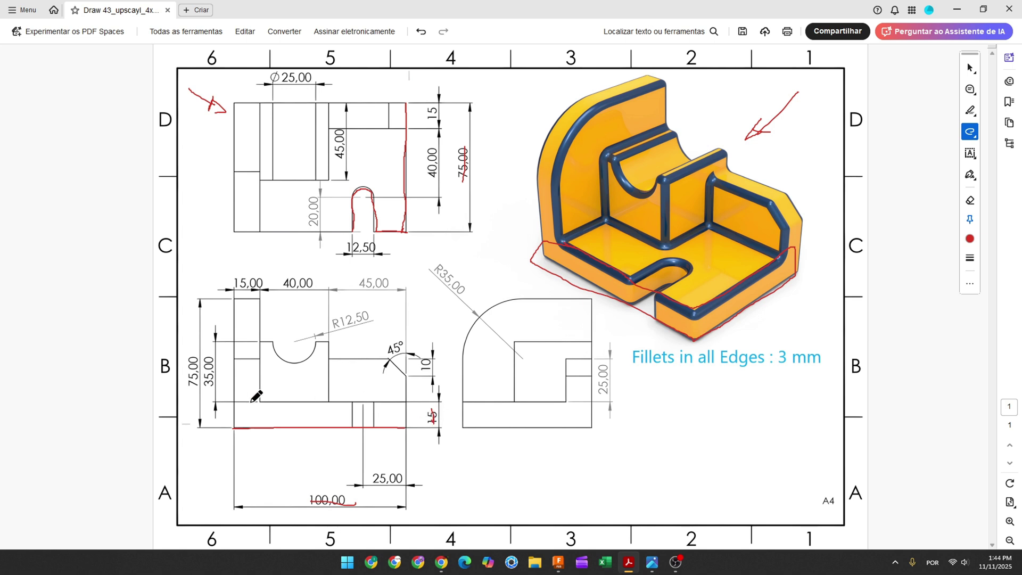
{"action": "mouse_move", "coordinate": [234, 402]}
{"action": "left_mouse_down"}
{"action": "mouse_move", "coordinate": [401, 403]}
{"action": "mouse_move", "coordinate": [406, 419]}
{"action": "mouse_move", "coordinate": [402, 428]}
{"action": "mouse_move", "coordinate": [244, 430]}
{"action": "mouse_move", "coordinate": [230, 414]}
{"action": "mouse_move", "coordinate": [235, 400]}
{"action": "mouse_move", "coordinate": [274, 400]}
{"action": "left_mouse_up"}
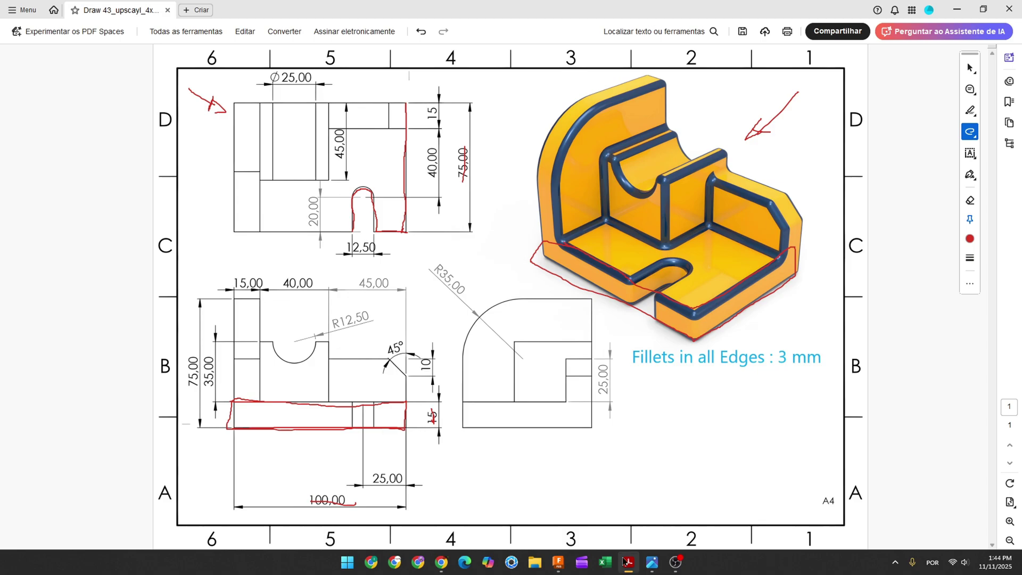
{"action": "left_click", "coordinate": [558, 562]}
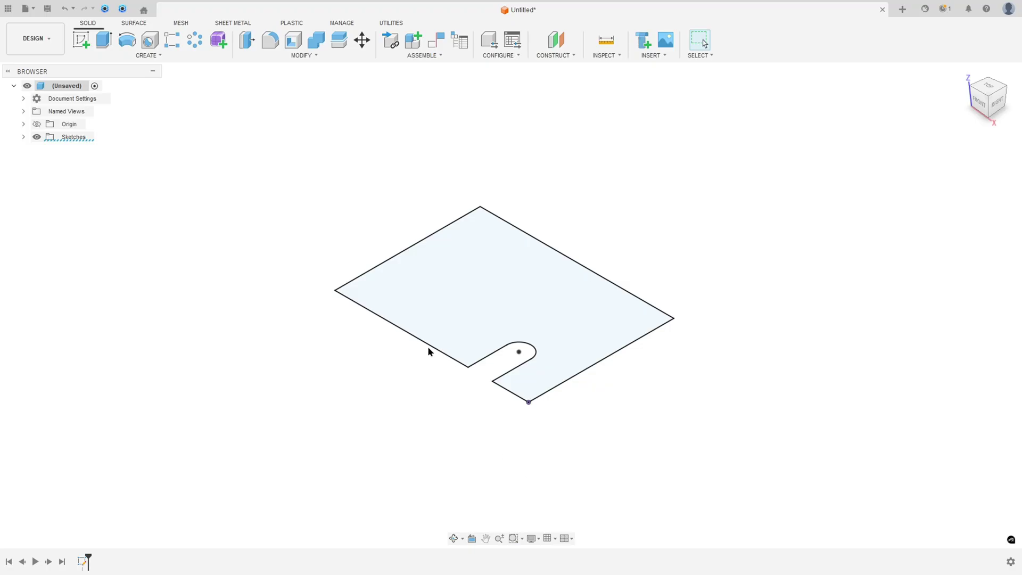
- Extrude the slotted profile 15 mm into a solid plate and check it from above
{"action": "left_click", "coordinate": [102, 42]}
{"action": "type", "text": "15"}
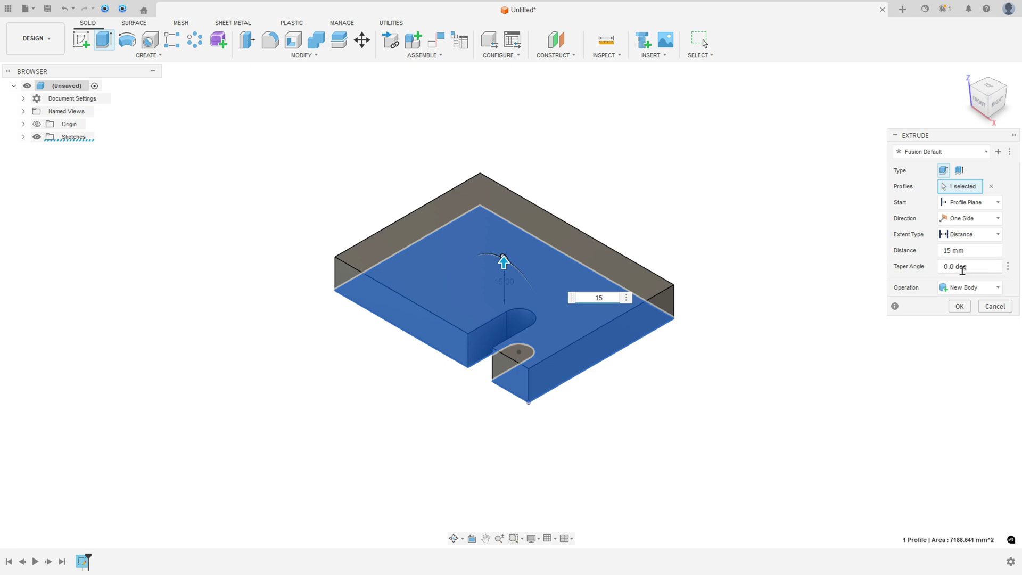
{"action": "left_click", "coordinate": [960, 307]}
{"action": "middle_click_drag", "start_coordinate": [742, 247], "coordinate": [983, 95], "text": "shift"}
{"action": "left_click", "coordinate": [984, 95]}
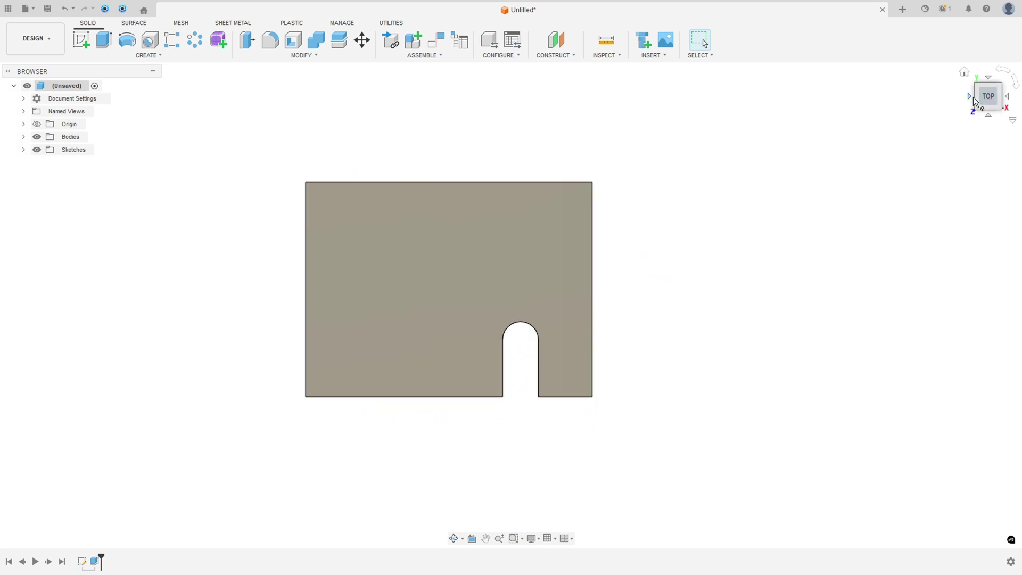
{"action": "left_click", "coordinate": [973, 97]}
{"action": "key", "text": "alt+Tab"}
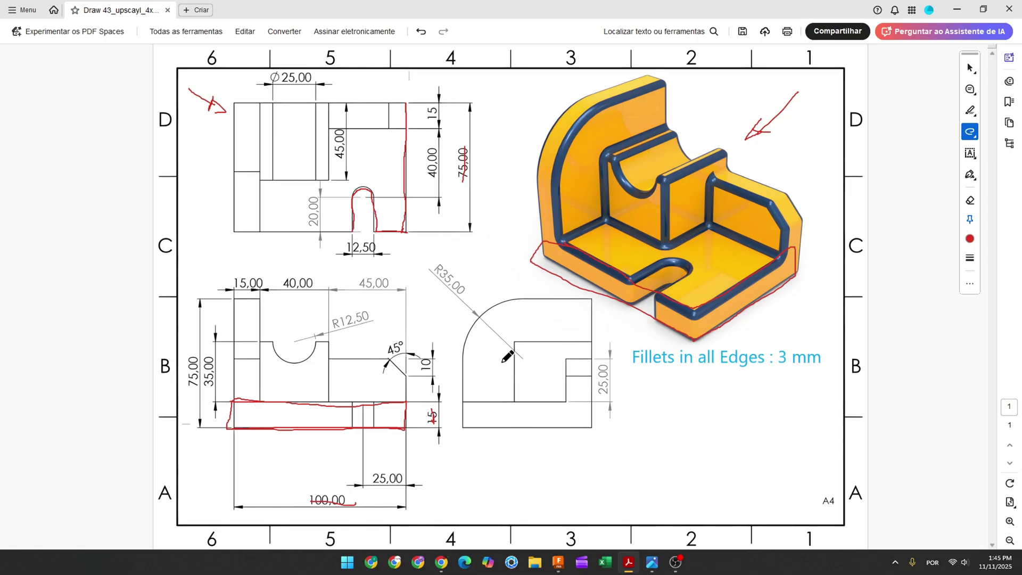
- Trace the side view's R35 arc in red and cross out R35,00 and 75,00
{"action": "mouse_move", "coordinate": [559, 237]}
{"action": "left_mouse_down"}
{"action": "mouse_move", "coordinate": [558, 155]}
{"action": "mouse_move", "coordinate": [577, 123]}
{"action": "left_mouse_up"}
{"action": "mouse_move", "coordinate": [649, 71]}
{"action": "left_mouse_down"}
{"action": "mouse_move", "coordinate": [555, 122]}
{"action": "mouse_move", "coordinate": [530, 155]}
{"action": "mouse_move", "coordinate": [543, 211]}
{"action": "left_mouse_up"}
{"action": "key", "text": "ctrl+z"}
{"action": "key", "text": "ctrl+z"}
{"action": "key", "text": "ctrl+z"}
{"action": "key", "text": "ctrl+z"}
{"action": "key", "text": "ctrl+z"}
{"action": "key", "text": "ctrl+z"}
{"action": "key", "text": "ctrl+z"}
{"action": "key", "text": "ctrl+z"}
{"action": "key", "text": "ctrl+z"}
{"action": "key", "text": "ctrl+z"}
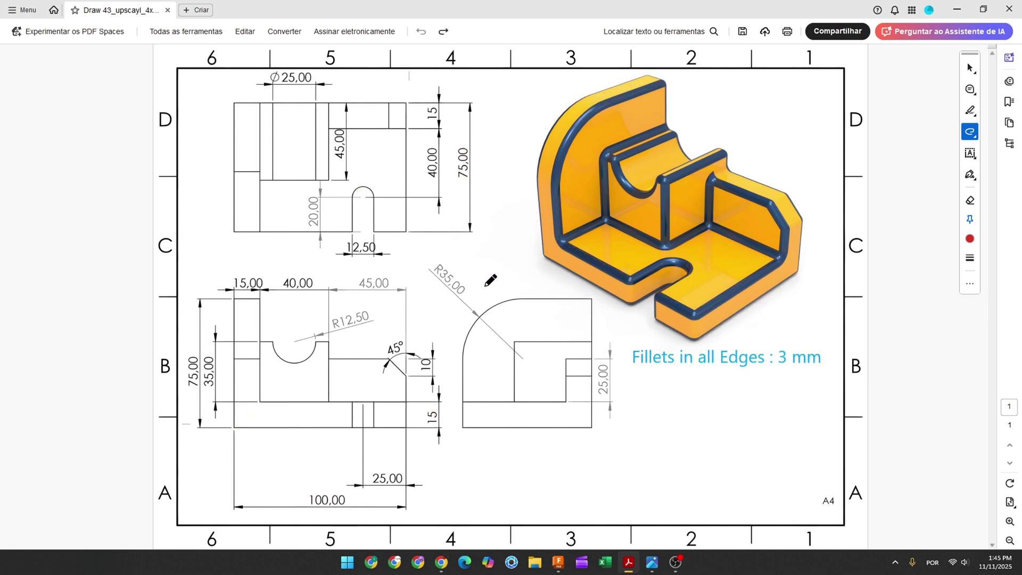
{"action": "left_click_drag", "start_coordinate": [496, 299], "coordinate": [491, 301]}
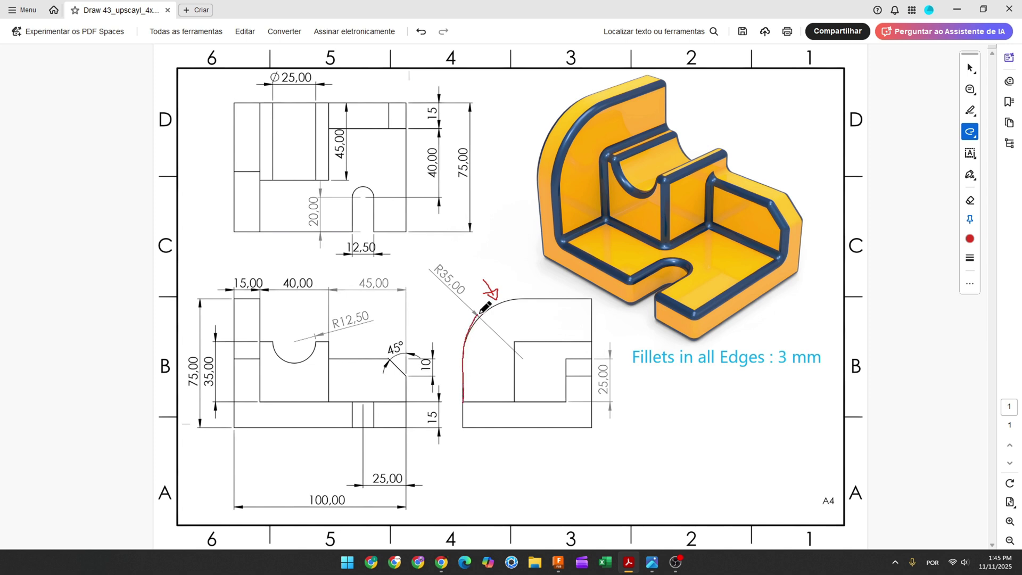
{"action": "left_click_drag", "start_coordinate": [434, 265], "coordinate": [464, 291]}
{"action": "left_click_drag", "start_coordinate": [552, 298], "coordinate": [594, 302]}
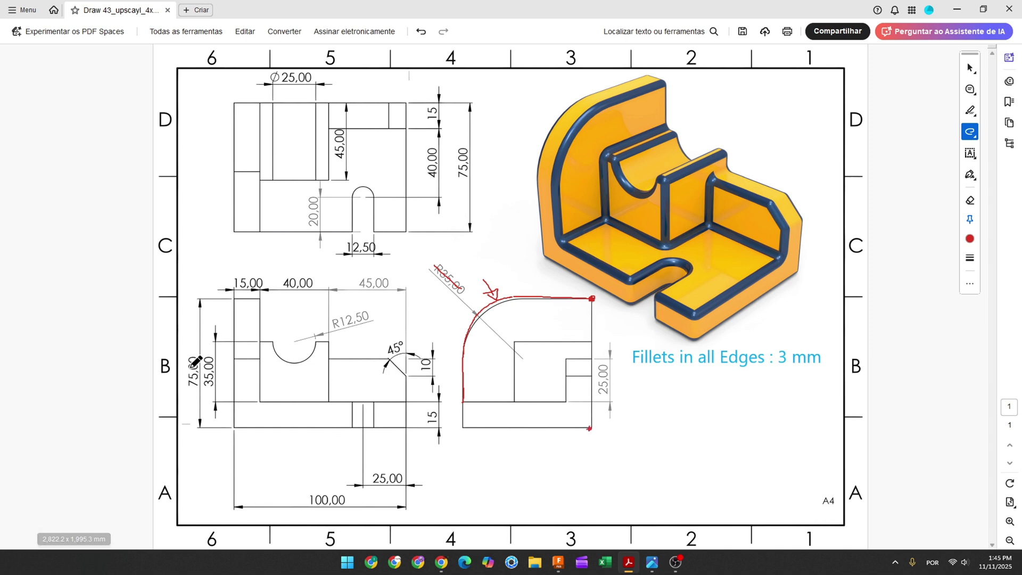
{"action": "left_click_drag", "start_coordinate": [190, 355], "coordinate": [193, 370]}
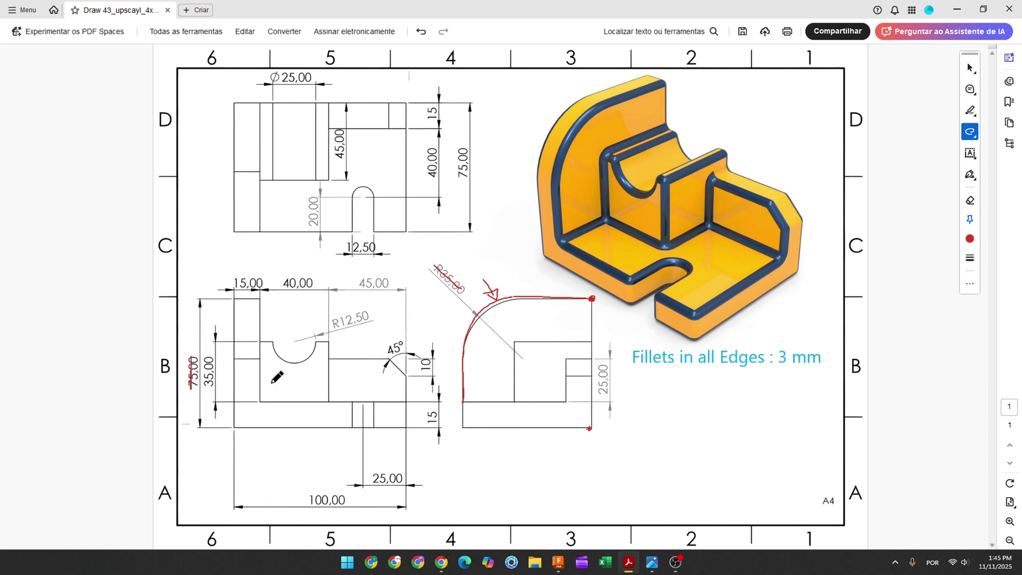
{"action": "left_click", "coordinate": [559, 562]}
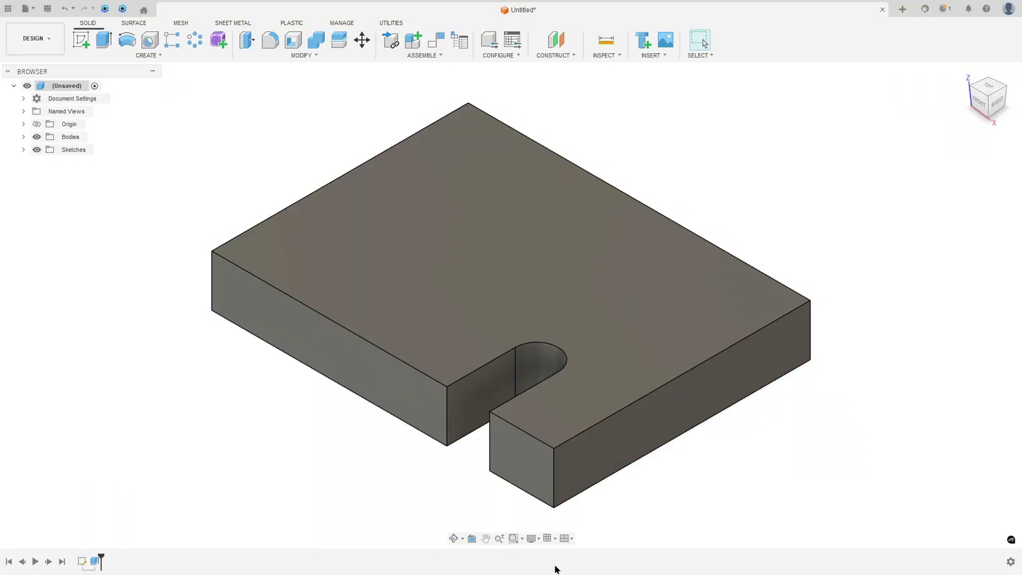
- Start a sketch on the plate's side face and project the plate body into it
{"action": "left_click", "coordinate": [82, 42]}
{"action": "middle_click_drag", "start_coordinate": [208, 196], "coordinate": [371, 234], "text": "shift"}
{"action": "left_click", "coordinate": [401, 372]}
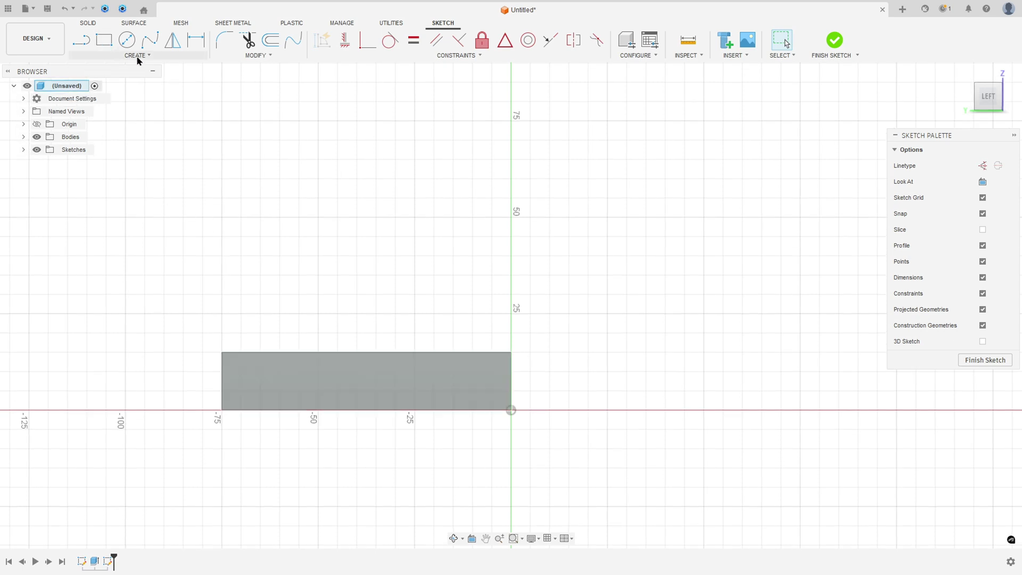
{"action": "left_click", "coordinate": [137, 55]}
{"action": "mouse_move", "coordinate": [109, 217]}
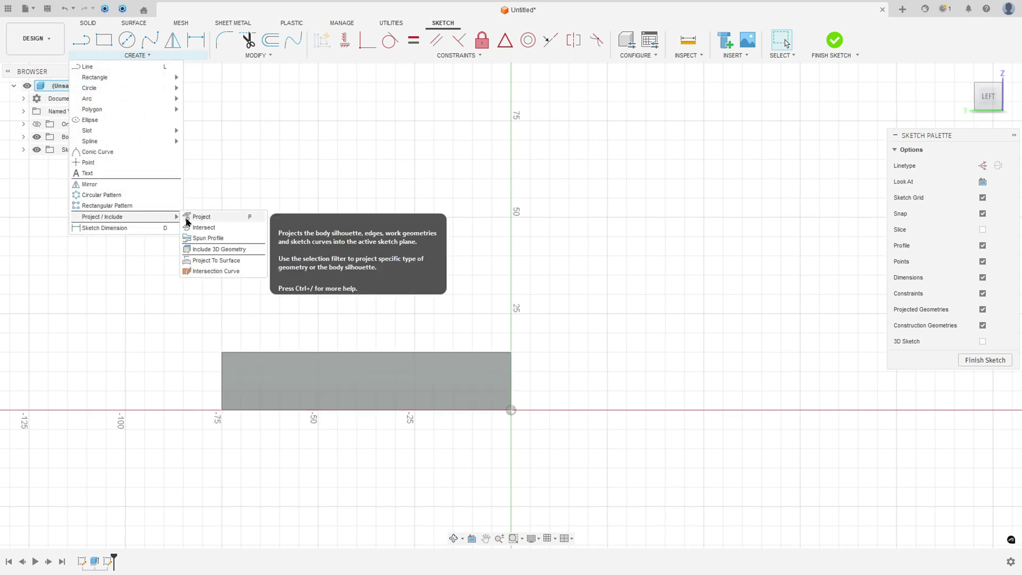
{"action": "left_click", "coordinate": [192, 215]}
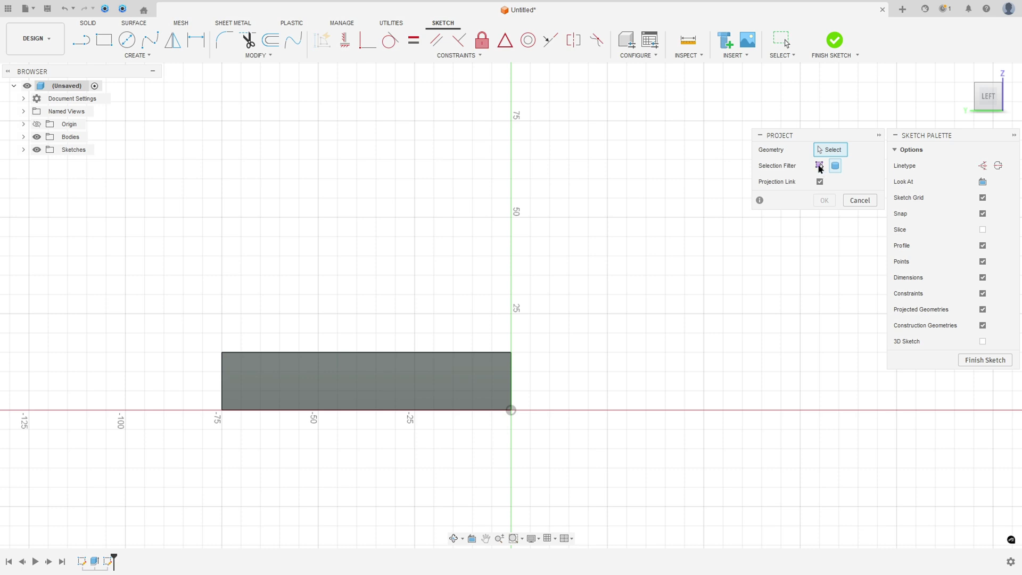
{"action": "left_click", "coordinate": [329, 382]}
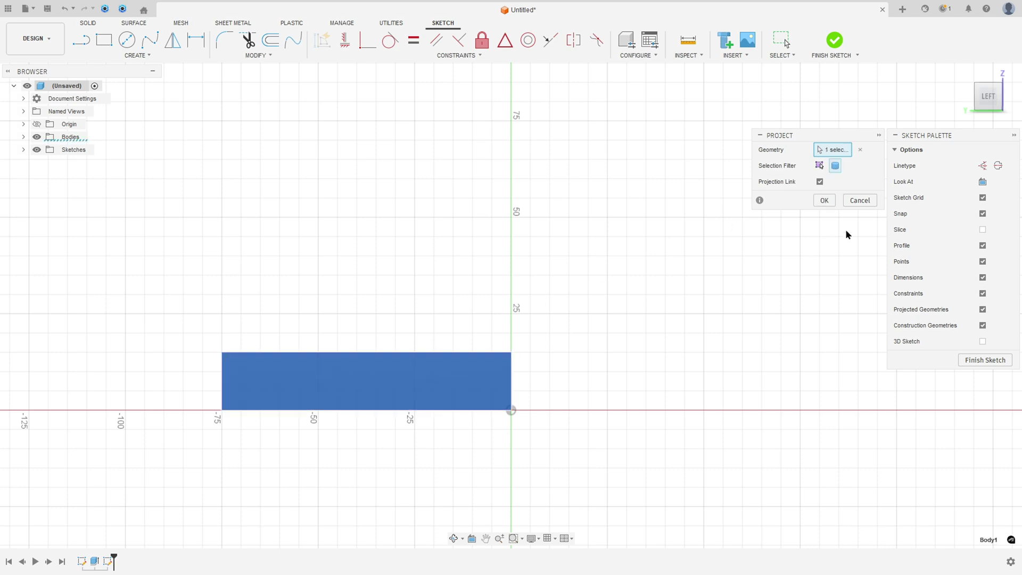
{"action": "left_click", "coordinate": [824, 200]}
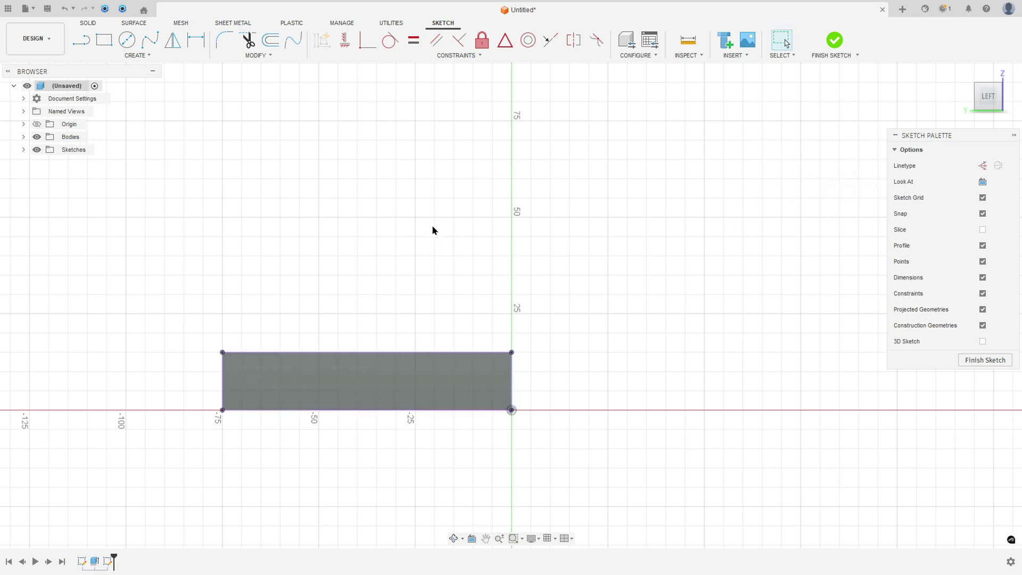
- Draw the wall outline: an upright line, top edge and tangent arc back to the plate corner
{"action": "left_click", "coordinate": [83, 42]}
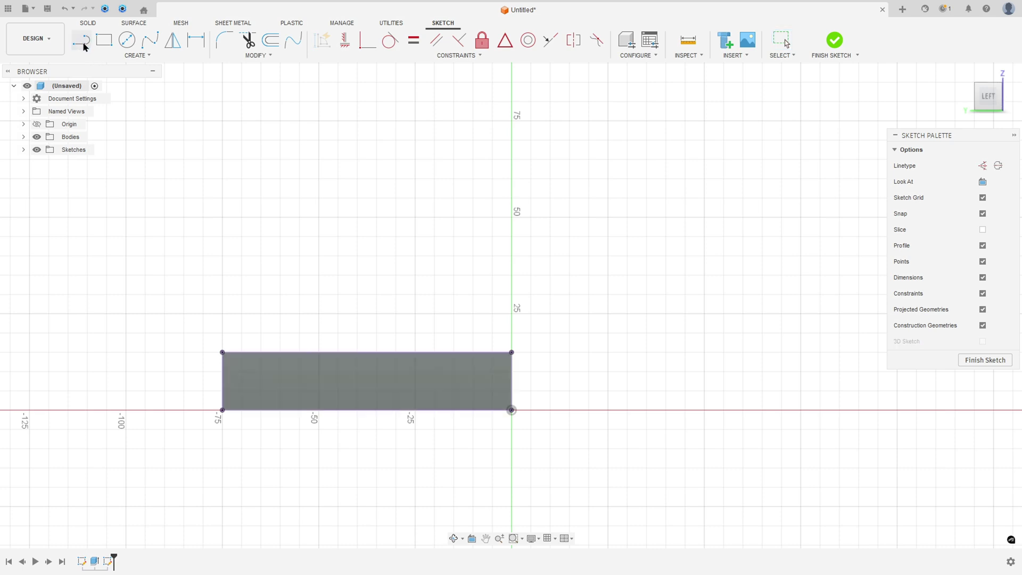
{"action": "left_click", "coordinate": [222, 352]}
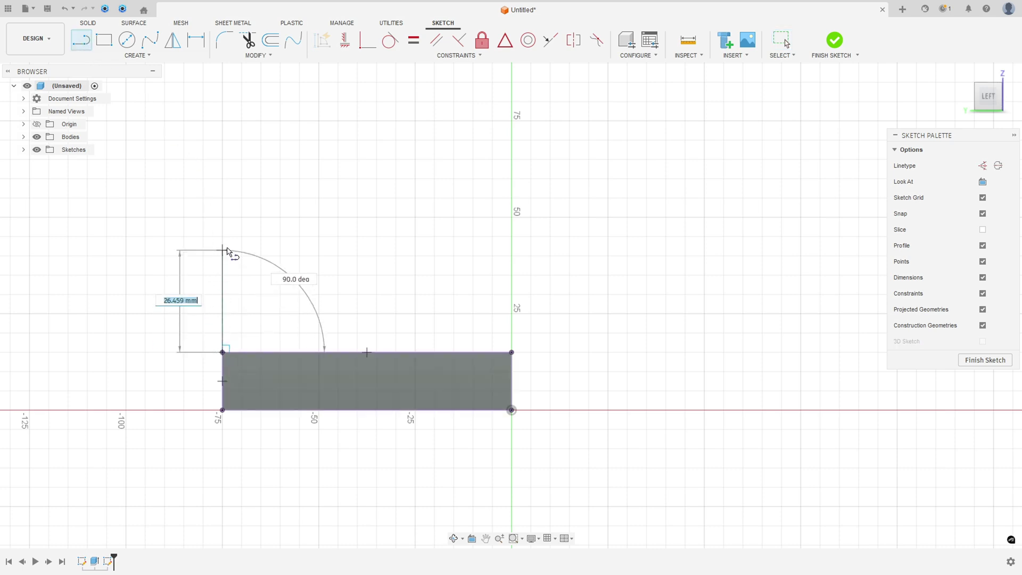
{"action": "left_click", "coordinate": [223, 217]}
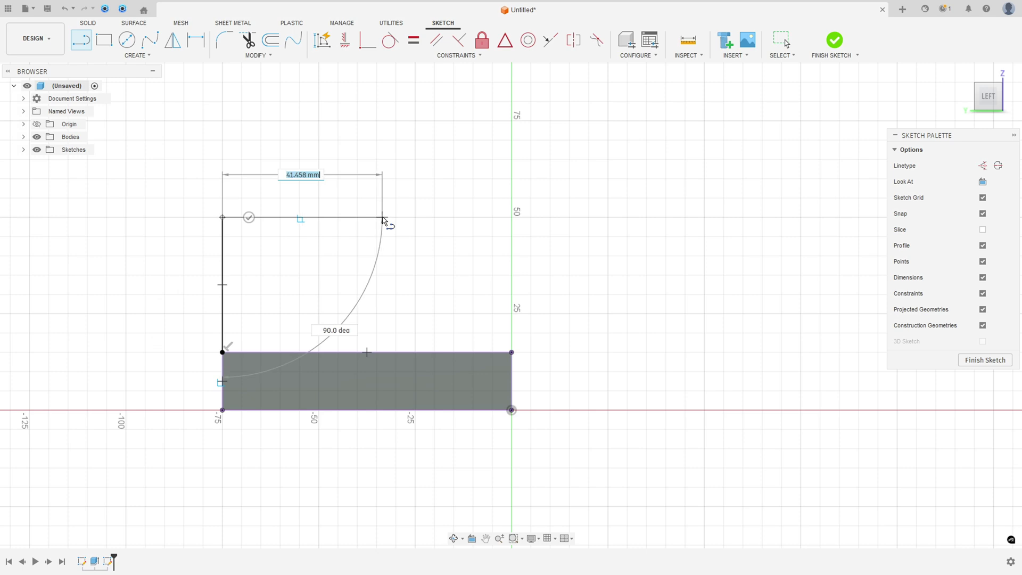
{"action": "mouse_move", "coordinate": [396, 217]}
{"action": "left_mouse_down"}
{"action": "mouse_move", "coordinate": [503, 276]}
{"action": "mouse_move", "coordinate": [512, 308]}
{"action": "left_mouse_up"}
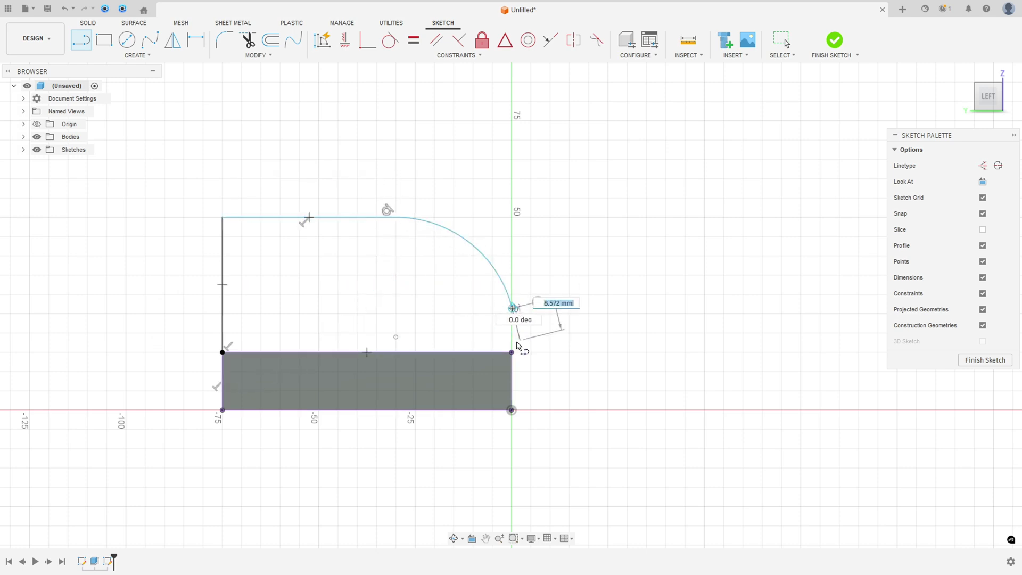
{"action": "left_click", "coordinate": [511, 352]}
{"action": "key", "text": "Escape"}
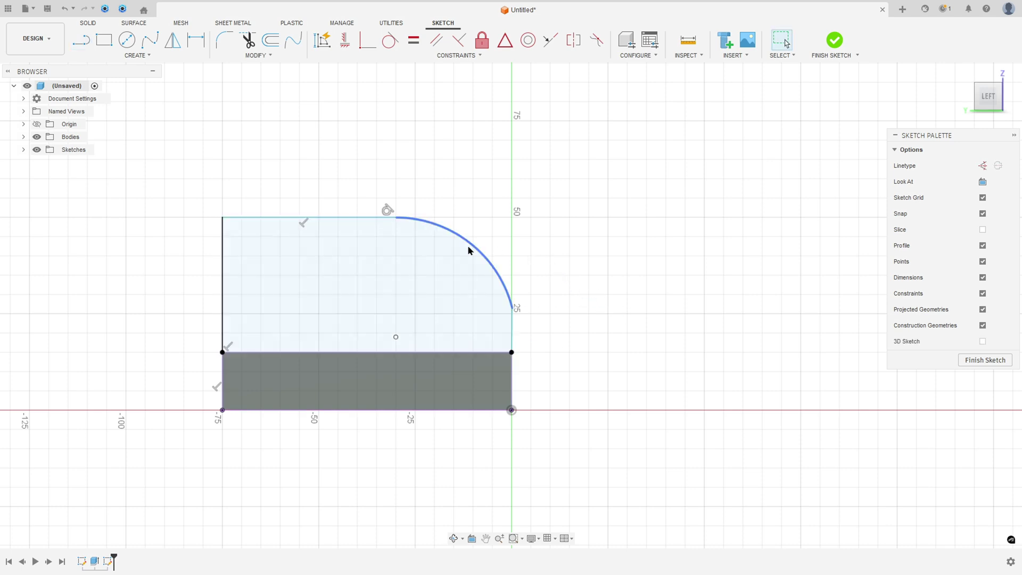
- Make the right line tangent to the arc
{"action": "left_click_drag", "start_coordinate": [469, 282], "coordinate": [386, 98]}
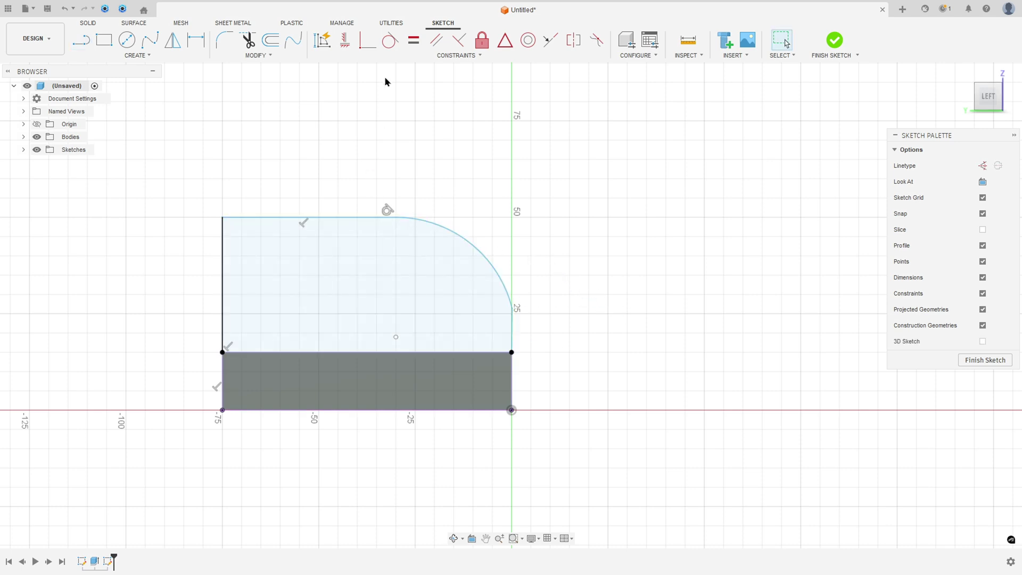
{"action": "left_click", "coordinate": [390, 41]}
{"action": "left_click", "coordinate": [477, 251]}
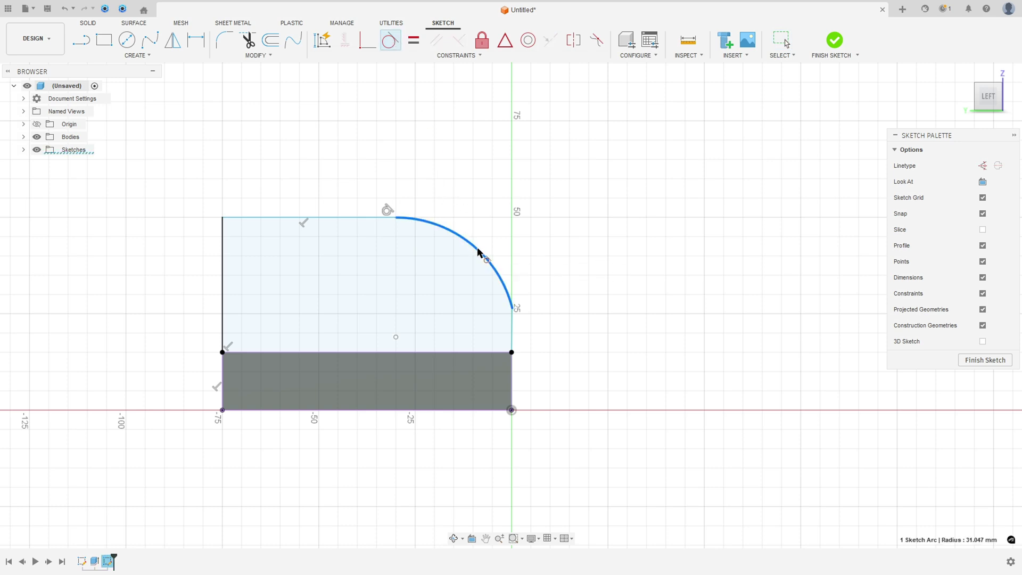
{"action": "left_click", "coordinate": [513, 328]}
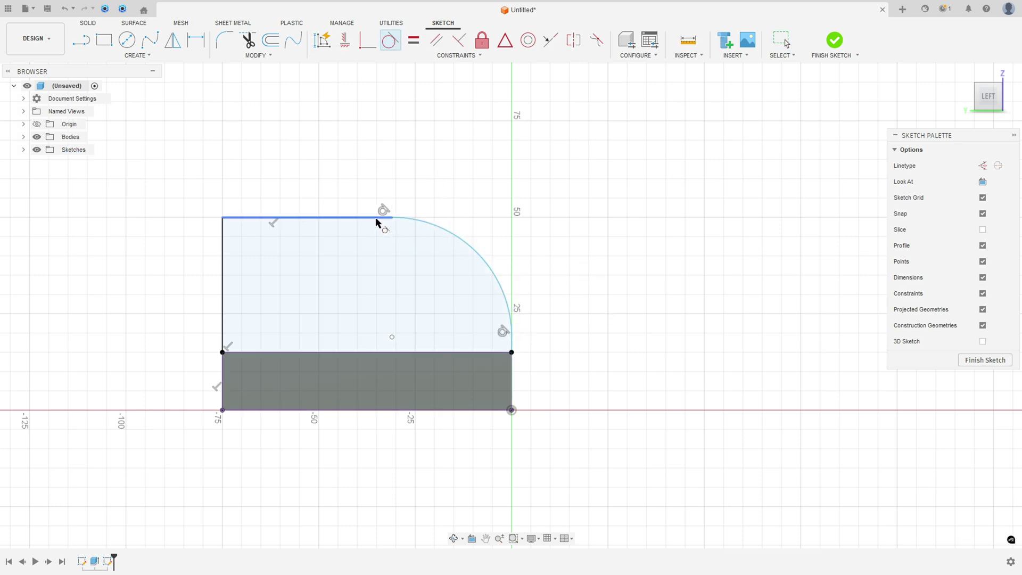
{"action": "key", "text": "Escape"}
- Dimension the profile 75 mm tall with an R35 corner radius
{"action": "left_click", "coordinate": [196, 40]}
{"action": "left_click", "coordinate": [221, 219]}
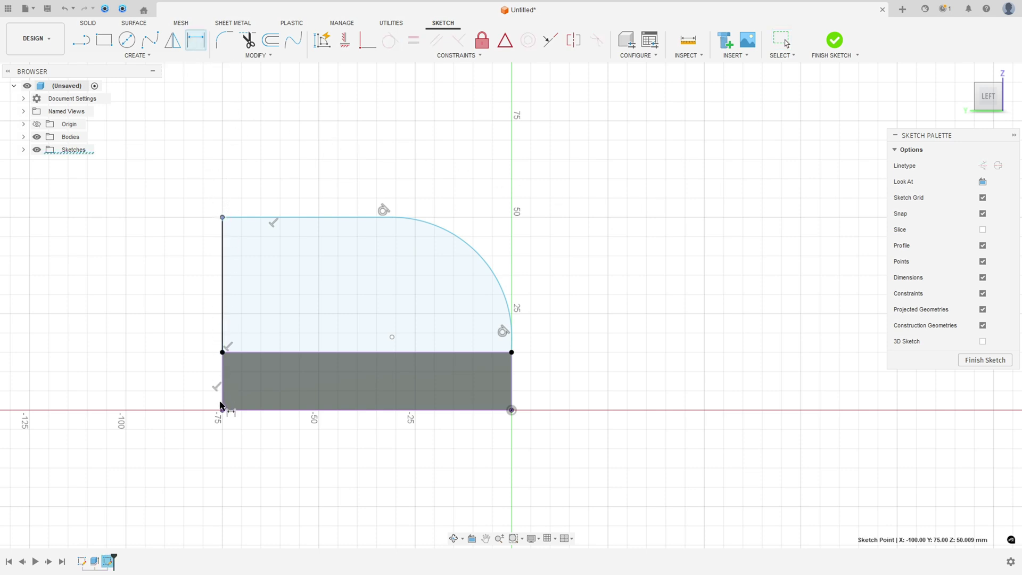
{"action": "left_click", "coordinate": [223, 410]}
{"action": "left_click", "coordinate": [169, 312]}
{"action": "type", "text": "75"}
{"action": "key", "text": "Return"}
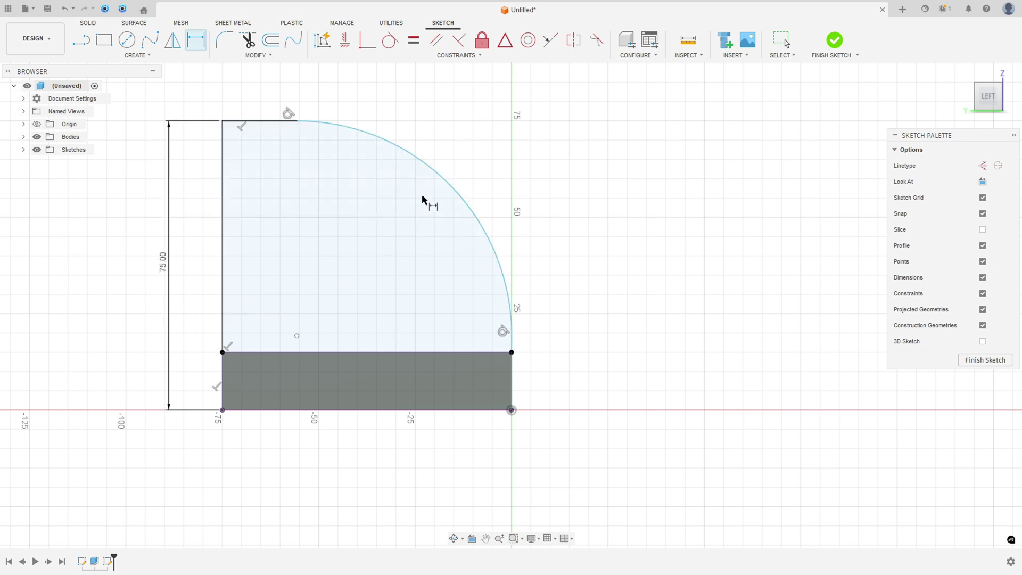
{"action": "left_click", "coordinate": [446, 171]}
{"action": "left_click", "coordinate": [468, 143]}
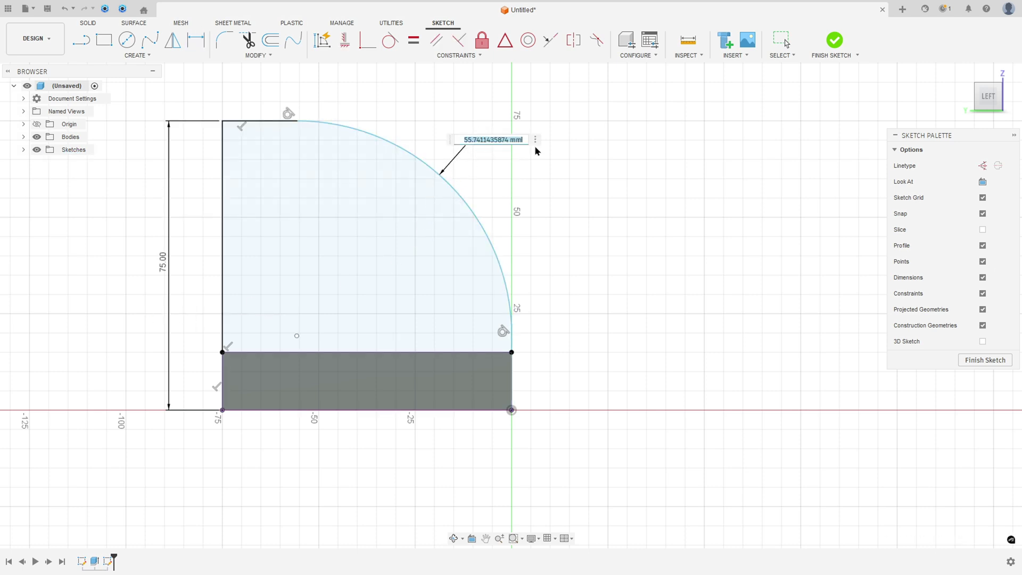
{"action": "type", "text": "35"}
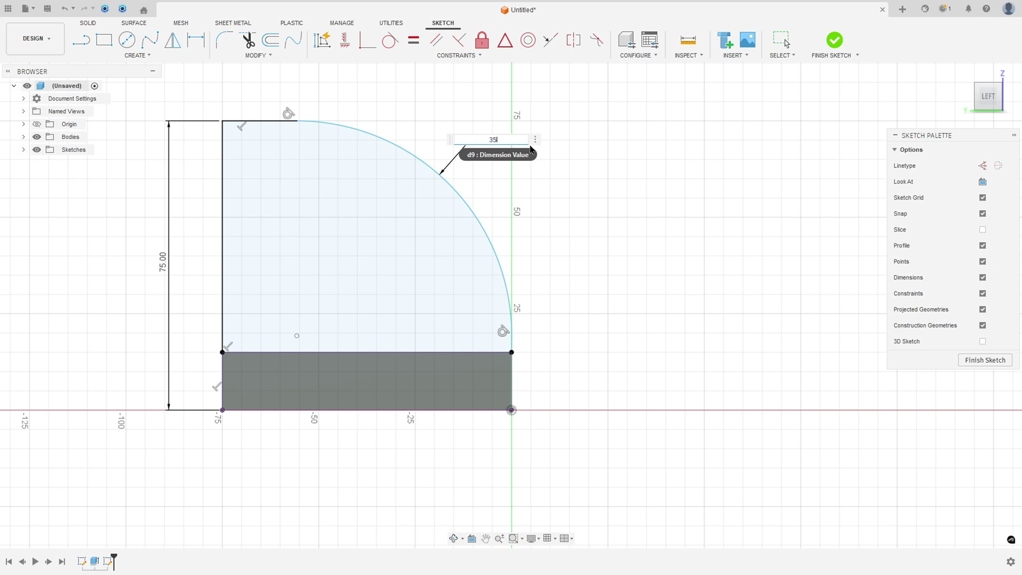
{"action": "key", "text": "Return"}
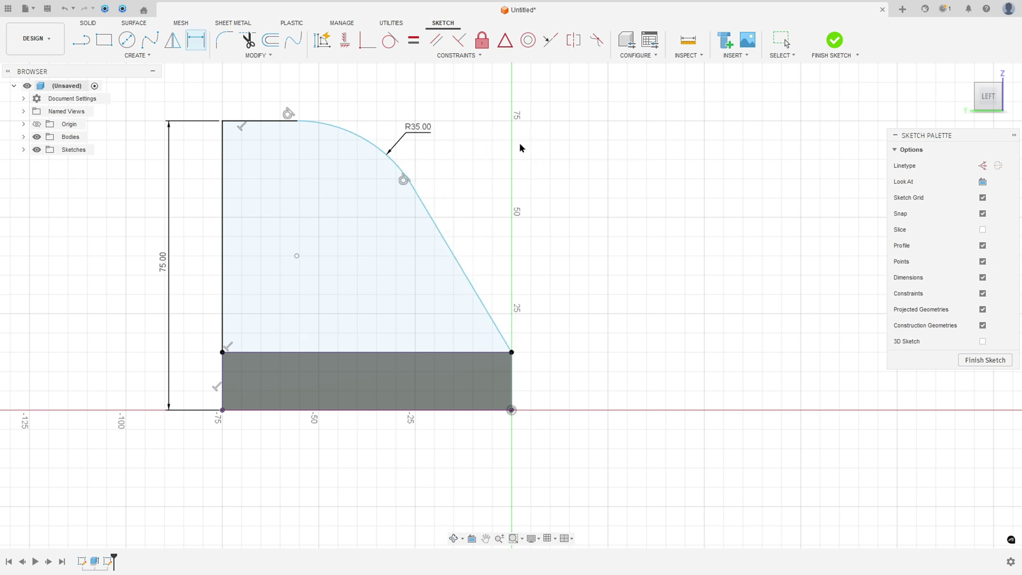
- Make the slanted line vertical, move the R35.00 label aside and finish the sketch
{"action": "left_click", "coordinate": [345, 40]}
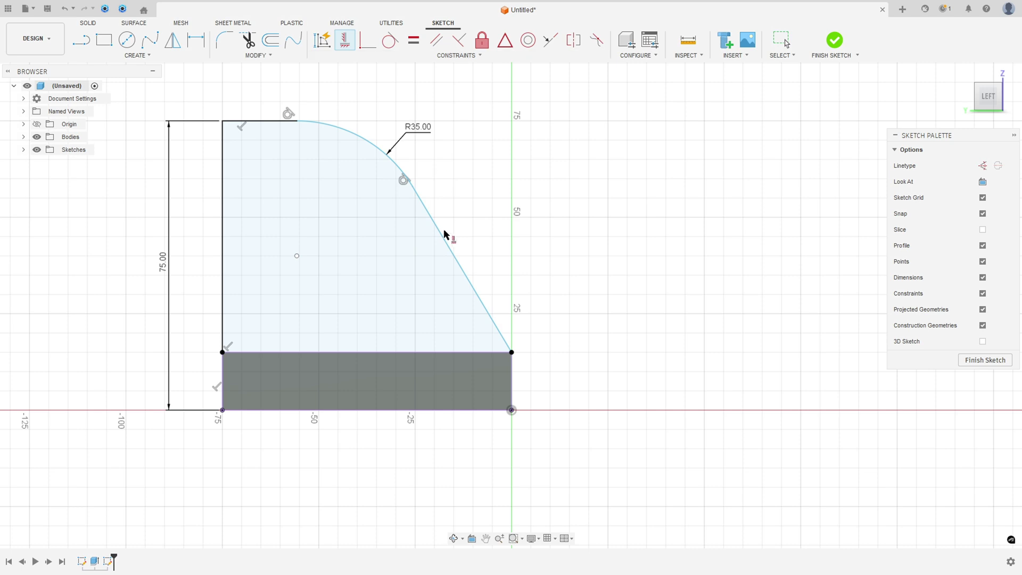
{"action": "left_click", "coordinate": [441, 222]}
{"action": "key", "text": "Escape"}
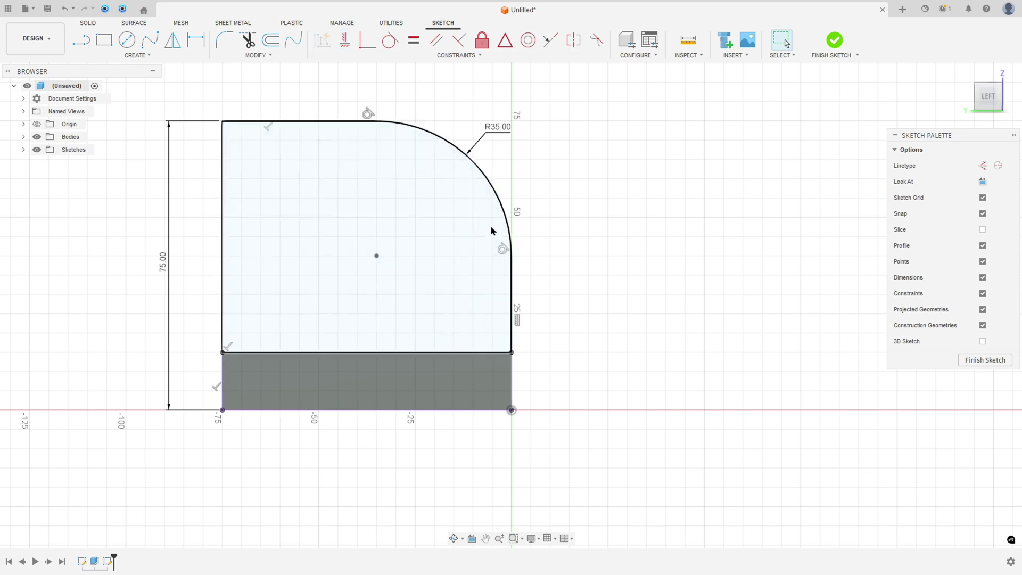
{"action": "left_click_drag", "start_coordinate": [498, 126], "coordinate": [555, 124]}
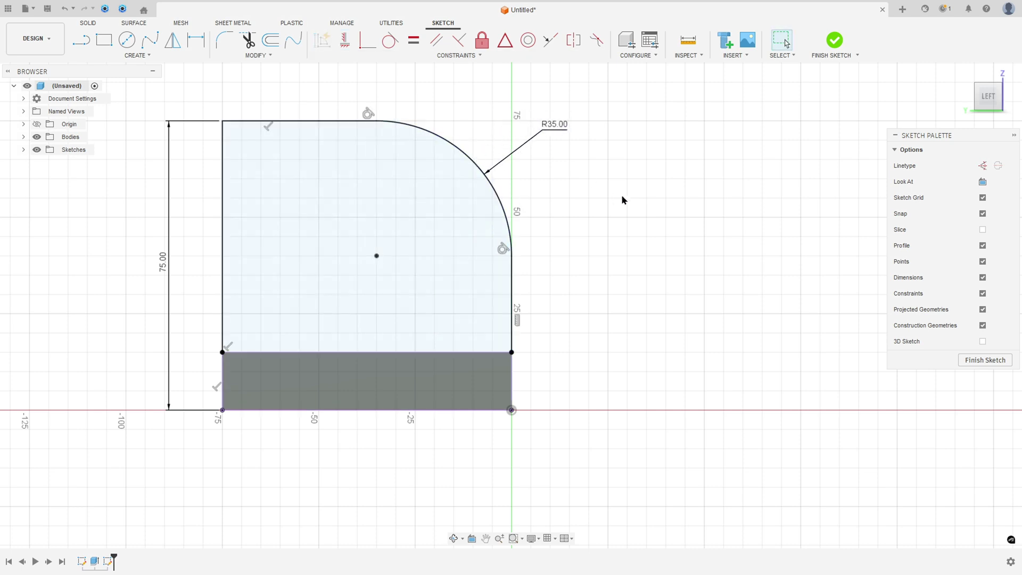
{"action": "left_click", "coordinate": [834, 47]}
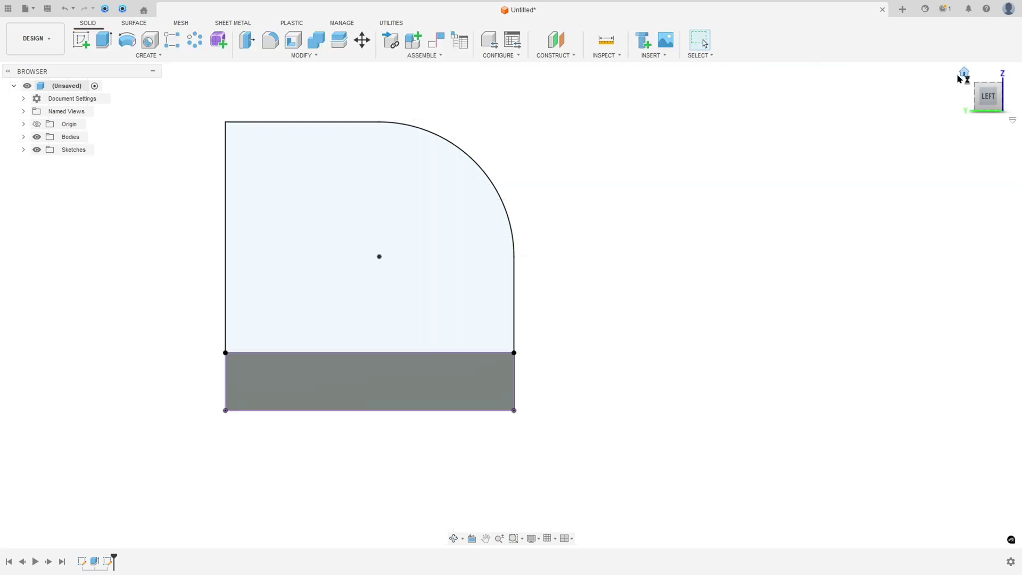
- Extrude the quarter-round profile 15 mm, joined to the plate, and return to the home view
{"action": "left_click", "coordinate": [962, 75]}
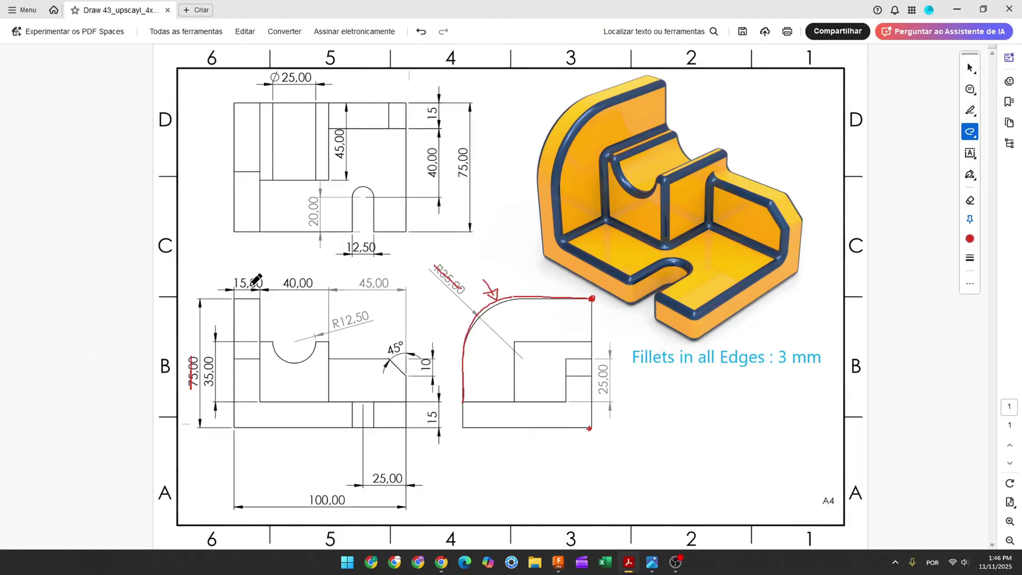
{"action": "left_click_drag", "start_coordinate": [235, 283], "coordinate": [256, 283]}
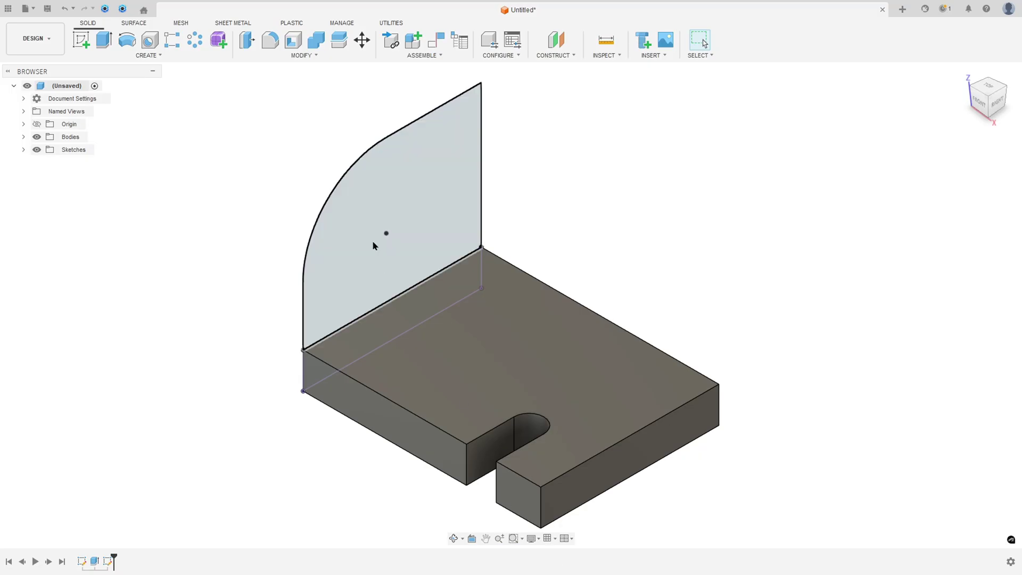
{"action": "left_click", "coordinate": [105, 40]}
{"action": "left_click", "coordinate": [399, 178]}
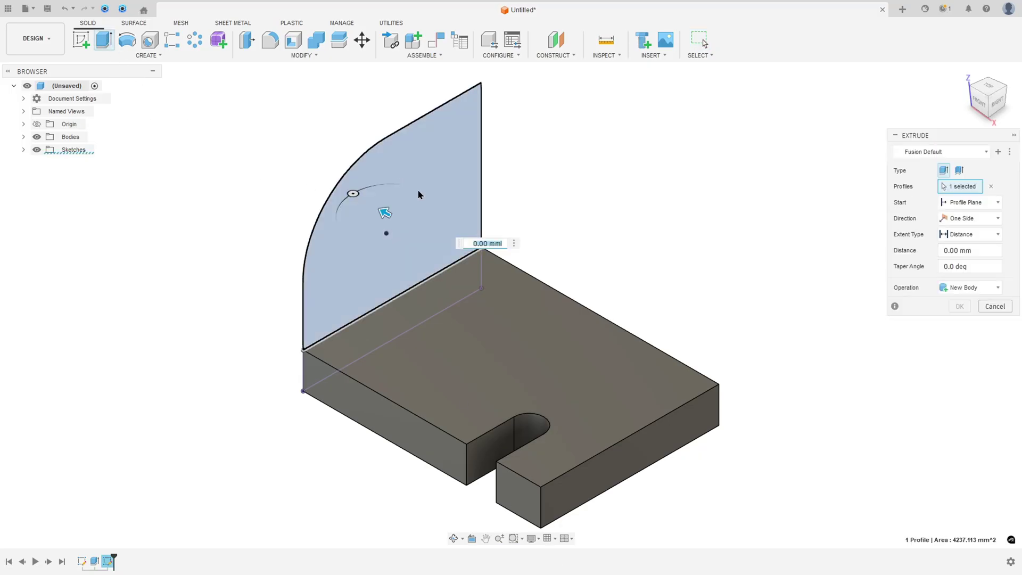
{"action": "left_click_drag", "start_coordinate": [384, 214], "coordinate": [428, 238]}
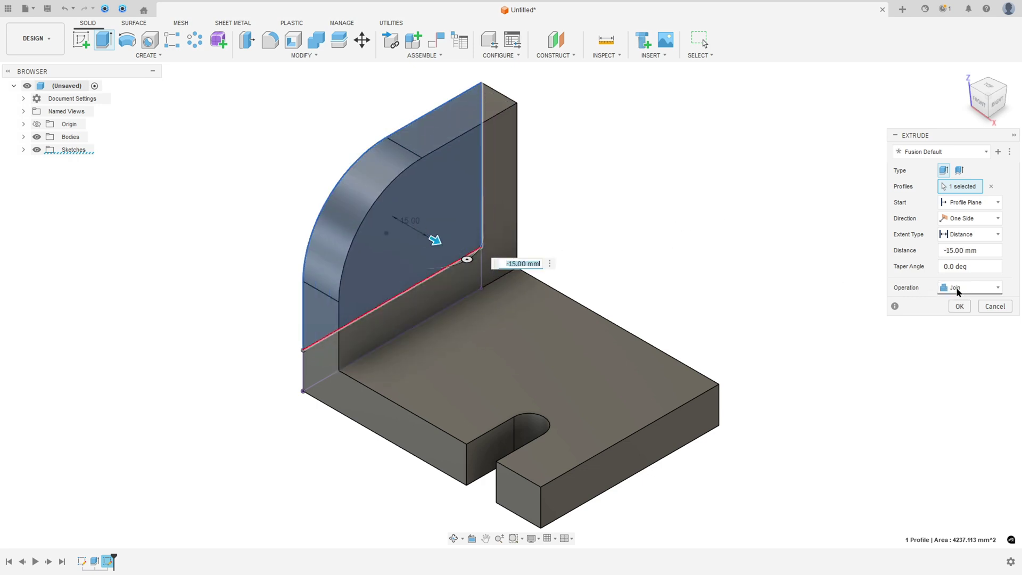
{"action": "left_click", "coordinate": [960, 306]}
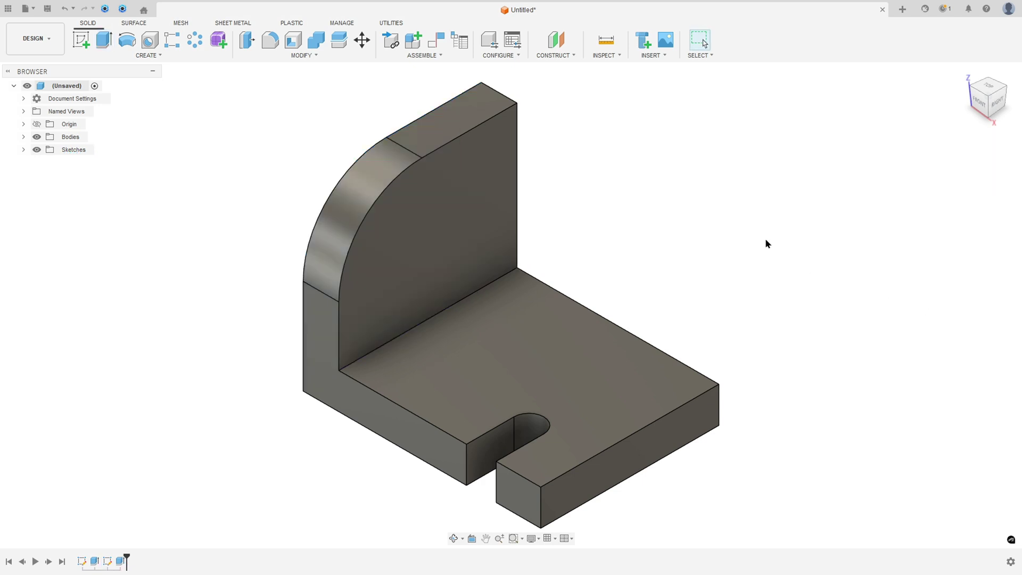
{"action": "middle_click_drag", "start_coordinate": [717, 210], "coordinate": [728, 225], "text": "shift"}
{"action": "key", "text": "F6"}
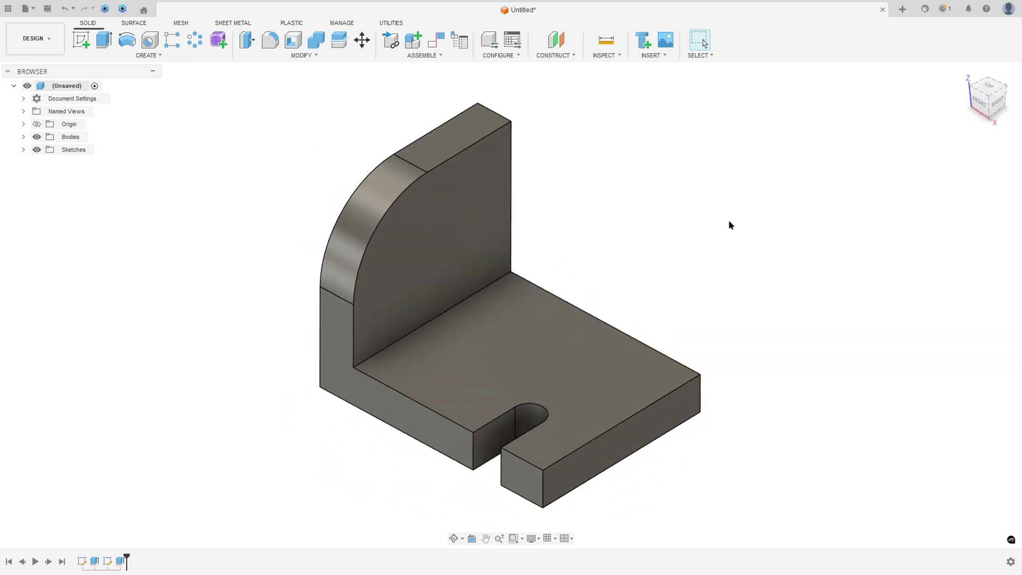
{"action": "key", "text": "alt+Tab"}
- Trace the front view's raised block and R12,50 semicircle notch in red, then return to Fusion 360
{"action": "mouse_move", "coordinate": [615, 158]}
{"action": "left_mouse_down"}
{"action": "mouse_move", "coordinate": [632, 186]}
{"action": "mouse_move", "coordinate": [666, 178]}
{"action": "mouse_move", "coordinate": [666, 202]}
{"action": "left_mouse_up"}
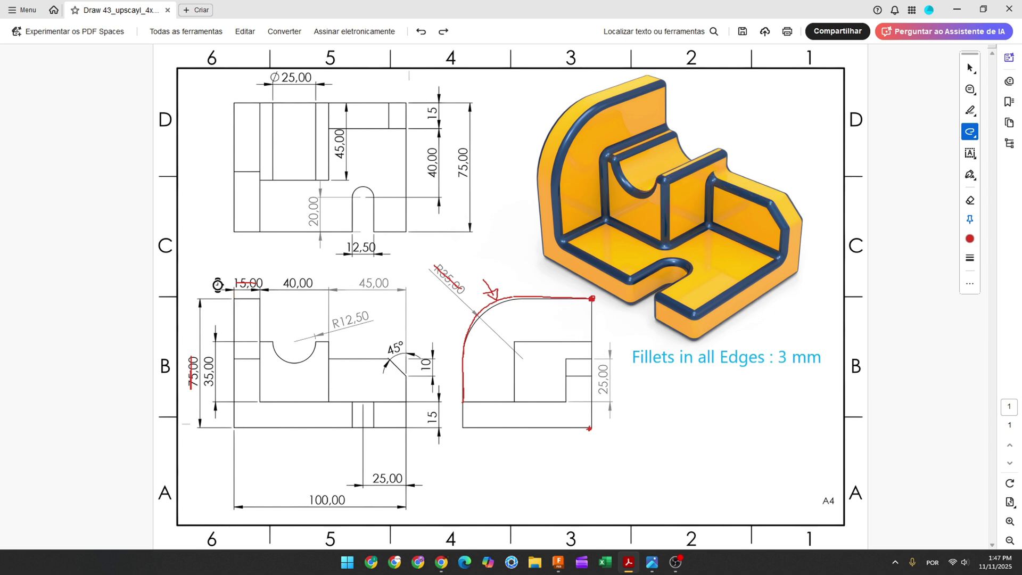
{"action": "left_click_drag", "start_coordinate": [201, 275], "coordinate": [232, 292]}
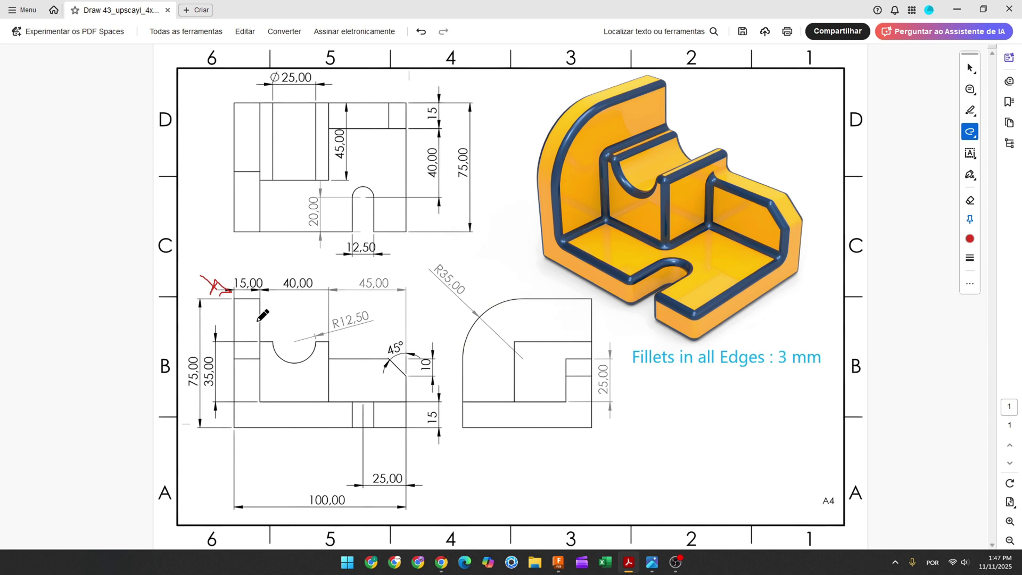
{"action": "mouse_move", "coordinate": [275, 343]}
{"action": "left_mouse_down"}
{"action": "mouse_move", "coordinate": [304, 362]}
{"action": "mouse_move", "coordinate": [329, 343]}
{"action": "mouse_move", "coordinate": [328, 358]}
{"action": "mouse_move", "coordinate": [386, 361]}
{"action": "mouse_move", "coordinate": [406, 403]}
{"action": "left_mouse_up"}
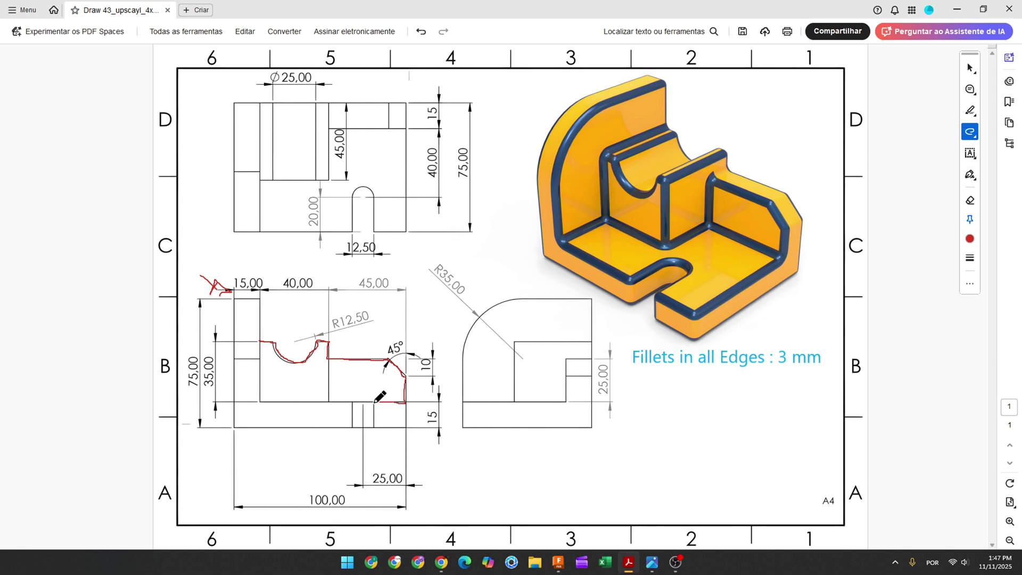
{"action": "mouse_move", "coordinate": [307, 401]}
{"action": "left_mouse_down"}
{"action": "mouse_move", "coordinate": [263, 401]}
{"action": "mouse_move", "coordinate": [264, 341]}
{"action": "left_mouse_up"}
{"action": "left_click", "coordinate": [558, 561]}
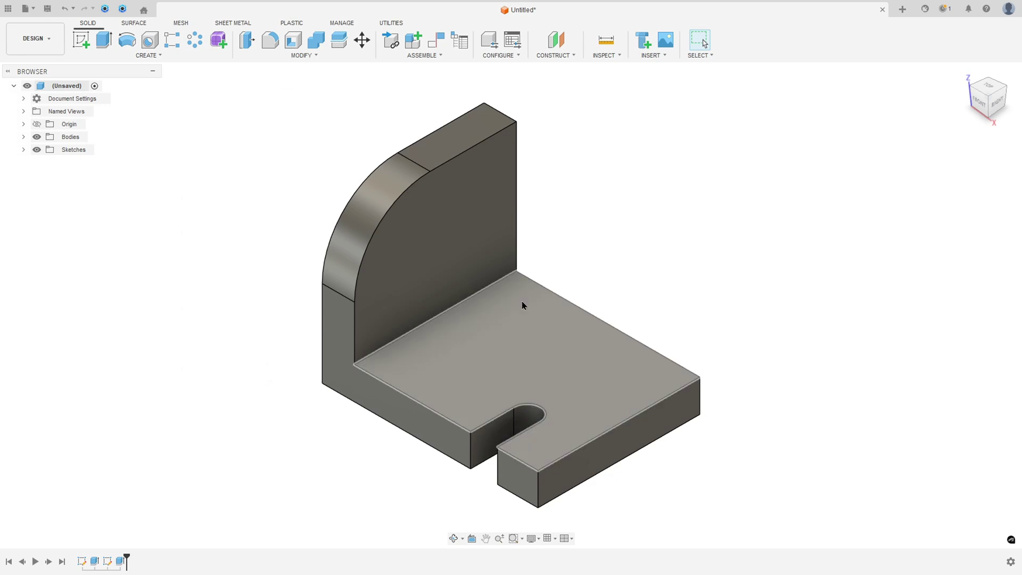
- Start a new sketch on the part's flat side face and view it from FRONT
{"action": "left_click", "coordinate": [81, 43]}
{"action": "middle_click_drag", "start_coordinate": [694, 253], "coordinate": [633, 425], "text": "shift"}
{"action": "left_click", "coordinate": [646, 414]}
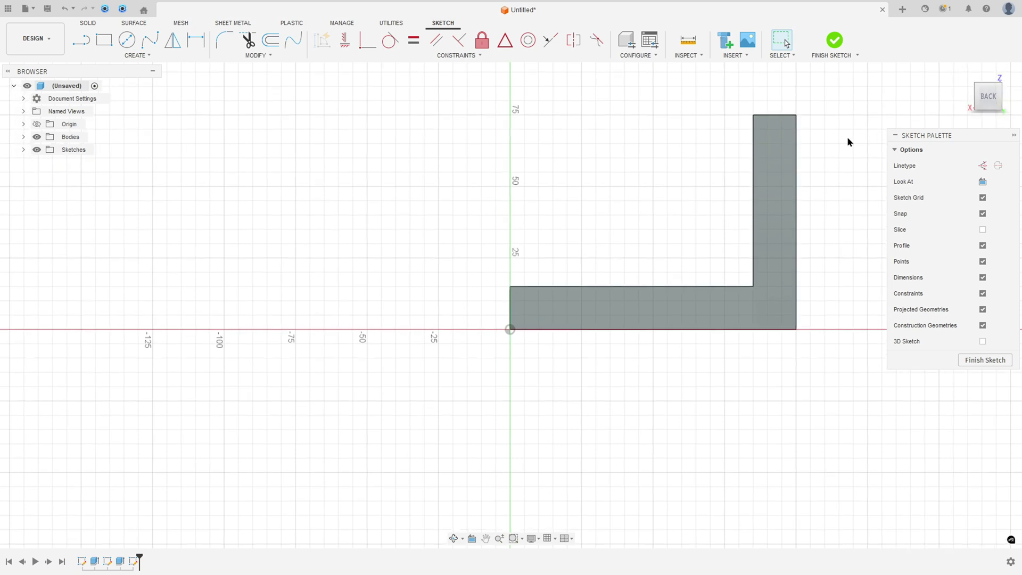
{"action": "middle_click_drag", "start_coordinate": [826, 192], "coordinate": [984, 97], "text": "shift"}
{"action": "left_click", "coordinate": [984, 94]}
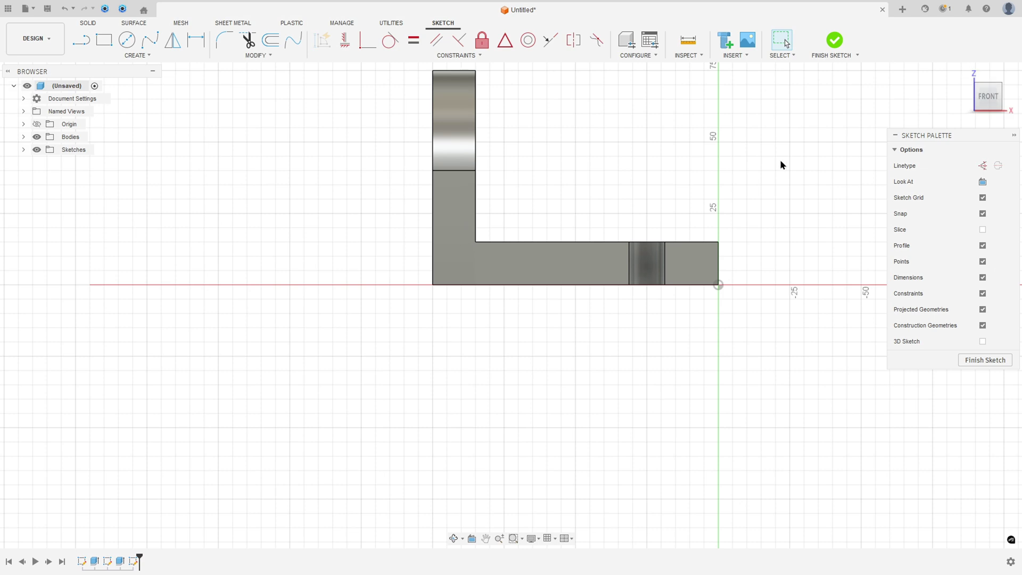
- Project the L-shaped body's outline into the sketch using the Bodies filter, then hide Body1
{"action": "left_click", "coordinate": [139, 56]}
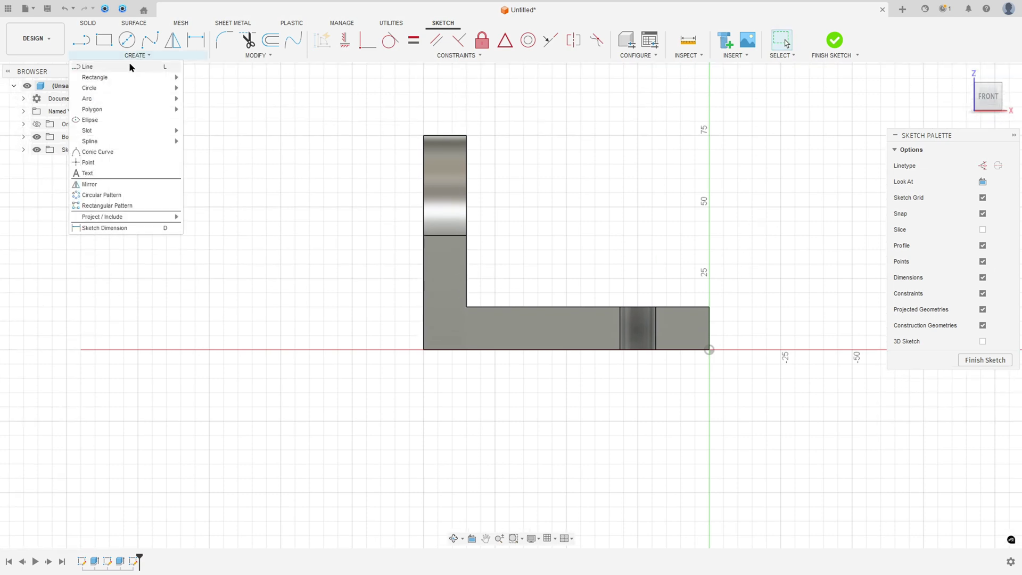
{"action": "mouse_move", "coordinate": [118, 218]}
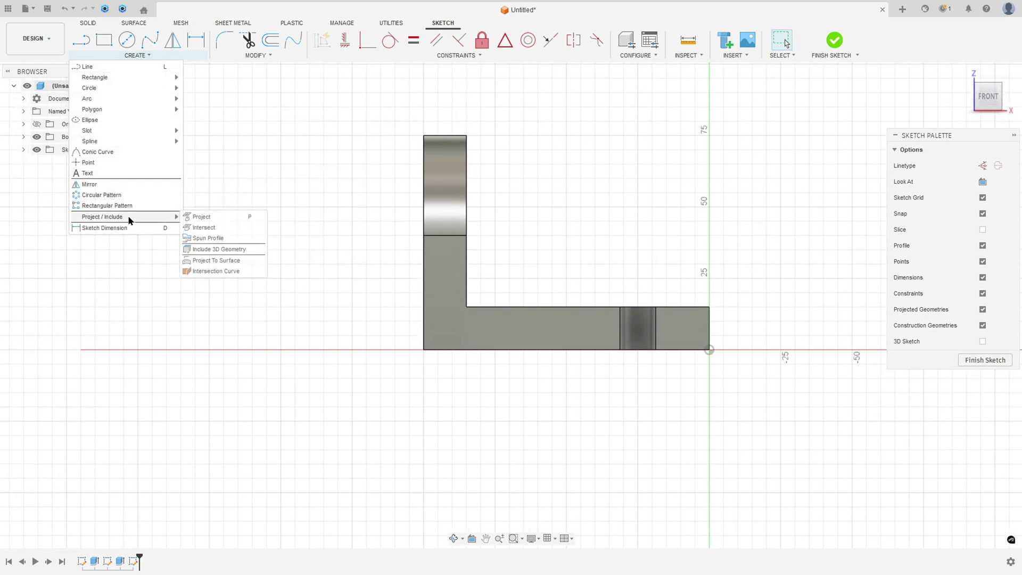
{"action": "left_click", "coordinate": [198, 217]}
{"action": "left_click", "coordinate": [837, 167]}
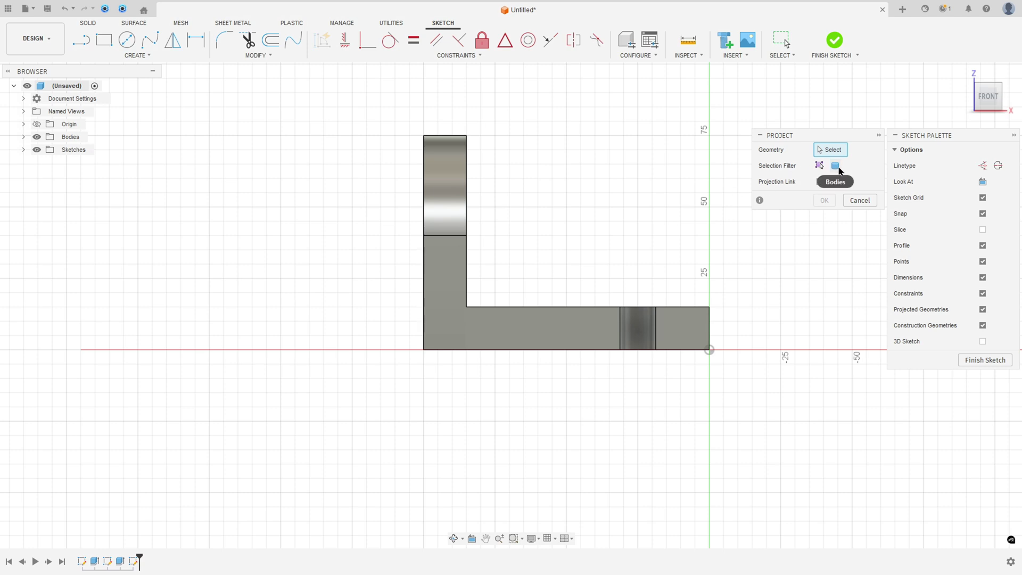
{"action": "left_click", "coordinate": [494, 314]}
{"action": "left_click", "coordinate": [824, 201]}
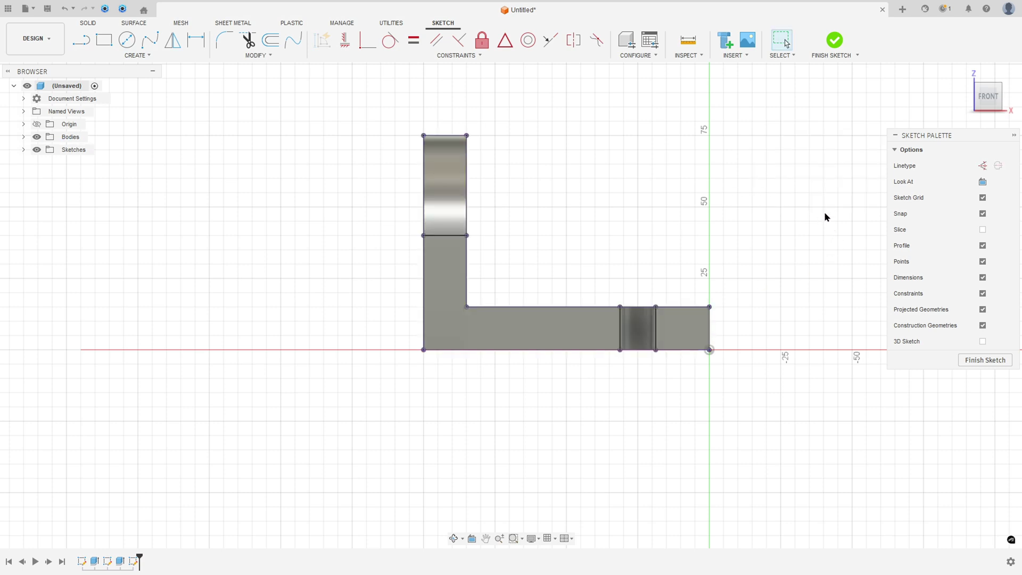
{"action": "left_click", "coordinate": [24, 137]}
{"action": "left_click", "coordinate": [46, 149]}
{"action": "middle_click_drag", "start_coordinate": [690, 192], "coordinate": [614, 230]}
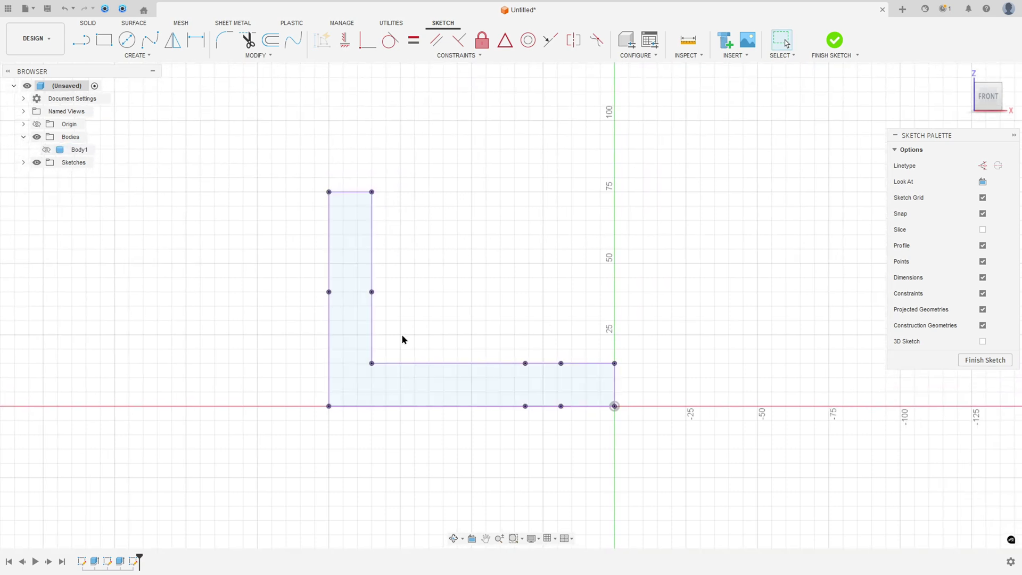
- In Acrobat, trace the R12.50 arc and strike through the 40,00 dimension in red
{"action": "key", "text": "alt+Tab"}
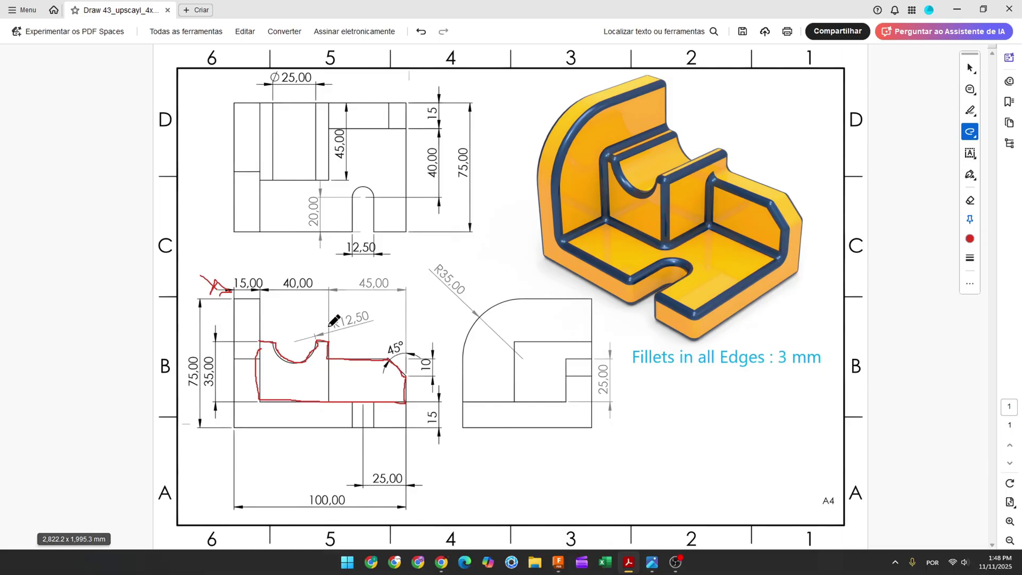
{"action": "mouse_move", "coordinate": [273, 345]}
{"action": "left_mouse_down"}
{"action": "mouse_move", "coordinate": [287, 365]}
{"action": "mouse_move", "coordinate": [310, 359]}
{"action": "mouse_move", "coordinate": [335, 321]}
{"action": "mouse_move", "coordinate": [368, 317]}
{"action": "left_mouse_up"}
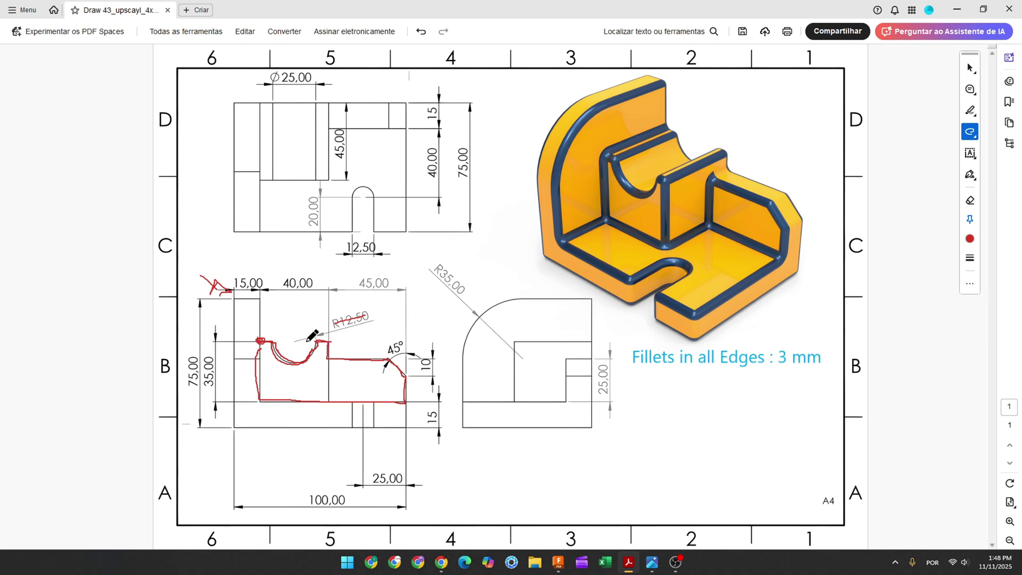
{"action": "left_click_drag", "start_coordinate": [327, 340], "coordinate": [327, 339]}
{"action": "left_click_drag", "start_coordinate": [283, 283], "coordinate": [313, 282]}
{"action": "left_click", "coordinate": [559, 562]}
{"action": "left_click", "coordinate": [81, 43]}
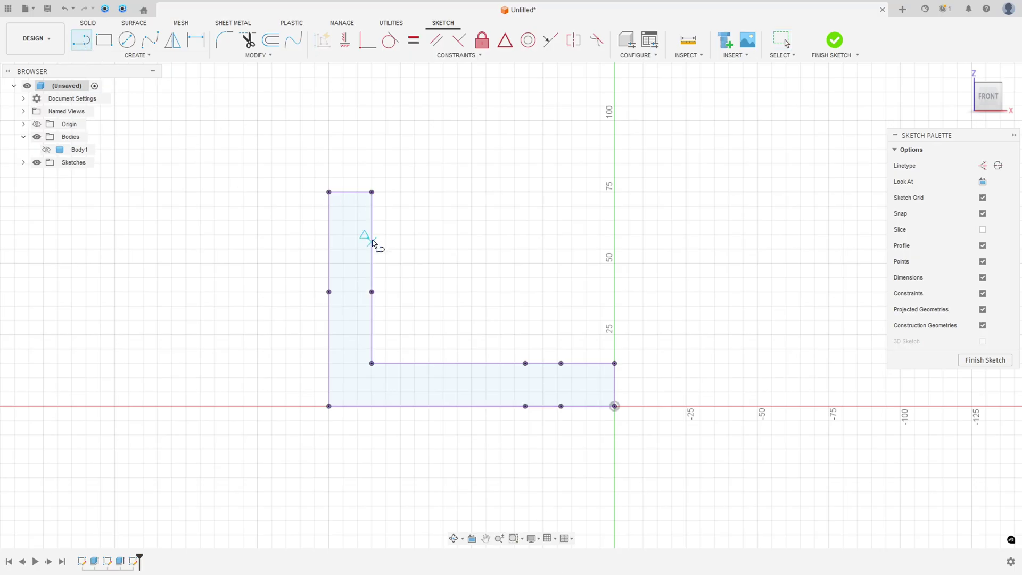
- Draw the rib outline with lines and a centre-point semicircular notch arc on top
{"action": "left_click", "coordinate": [371, 257]}
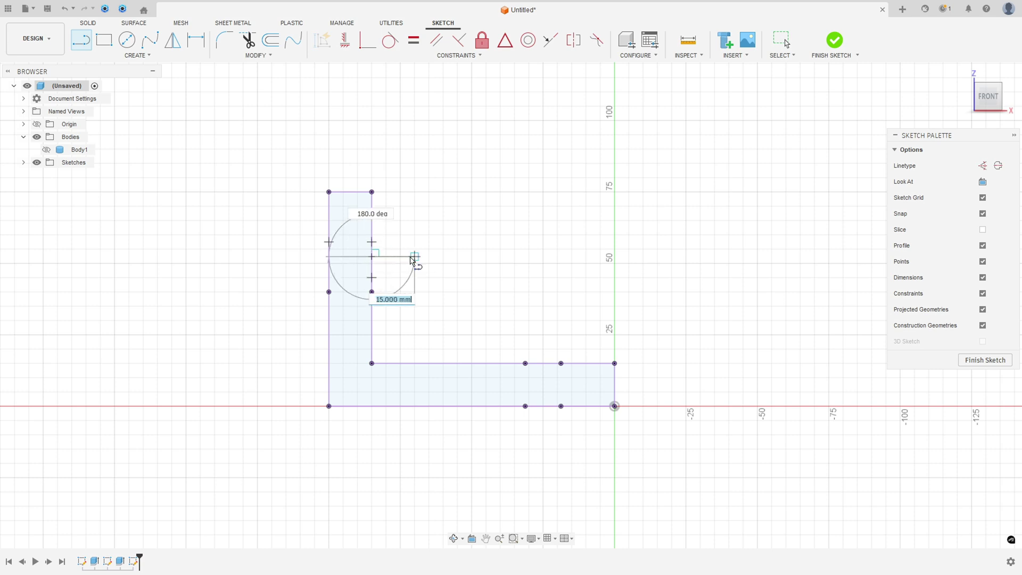
{"action": "left_click", "coordinate": [130, 55]}
{"action": "mouse_move", "coordinate": [130, 99]}
{"action": "left_click", "coordinate": [197, 111]}
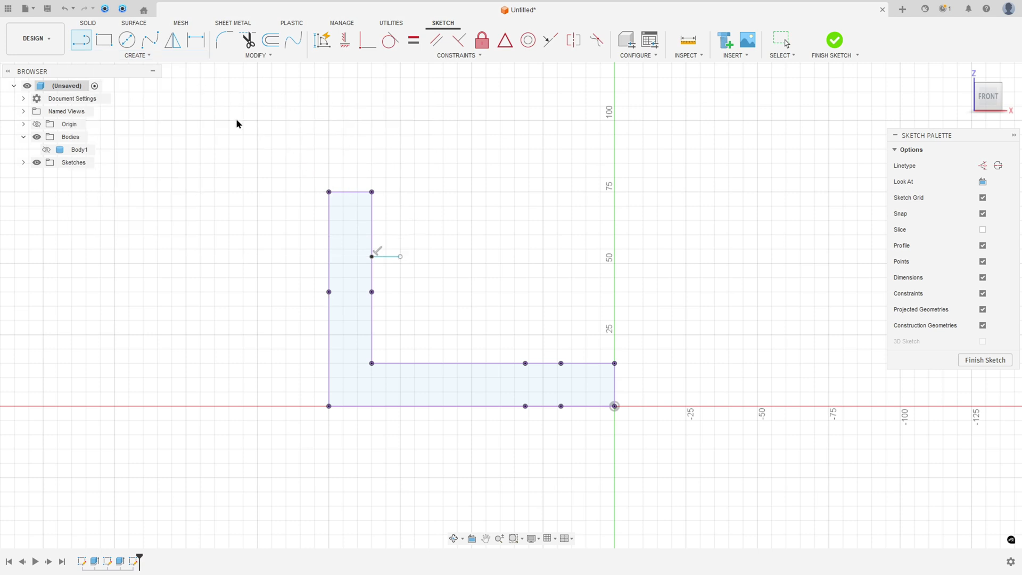
{"action": "left_click", "coordinate": [401, 257]}
{"action": "left_click", "coordinate": [454, 256]}
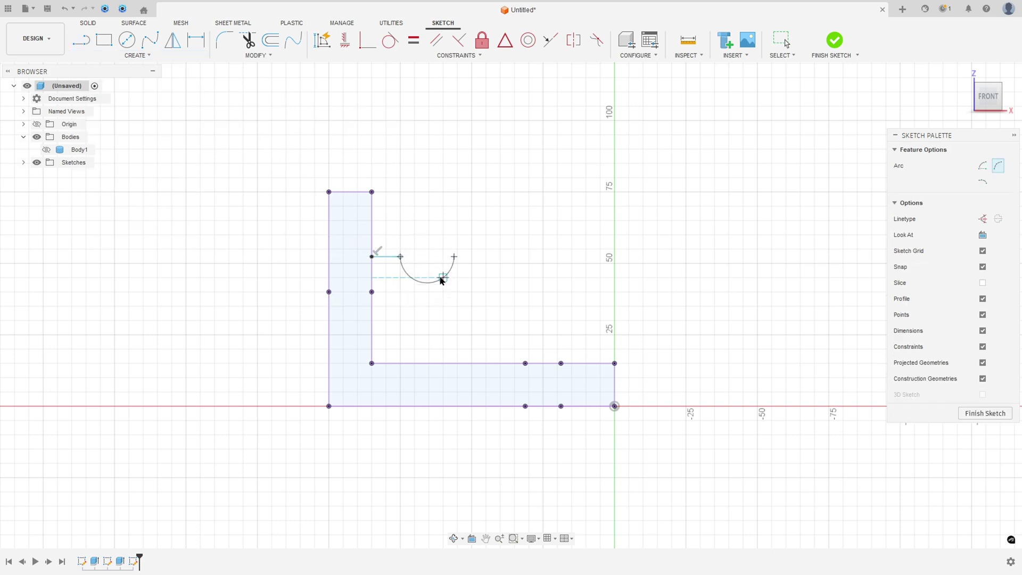
{"action": "left_click", "coordinate": [434, 291]}
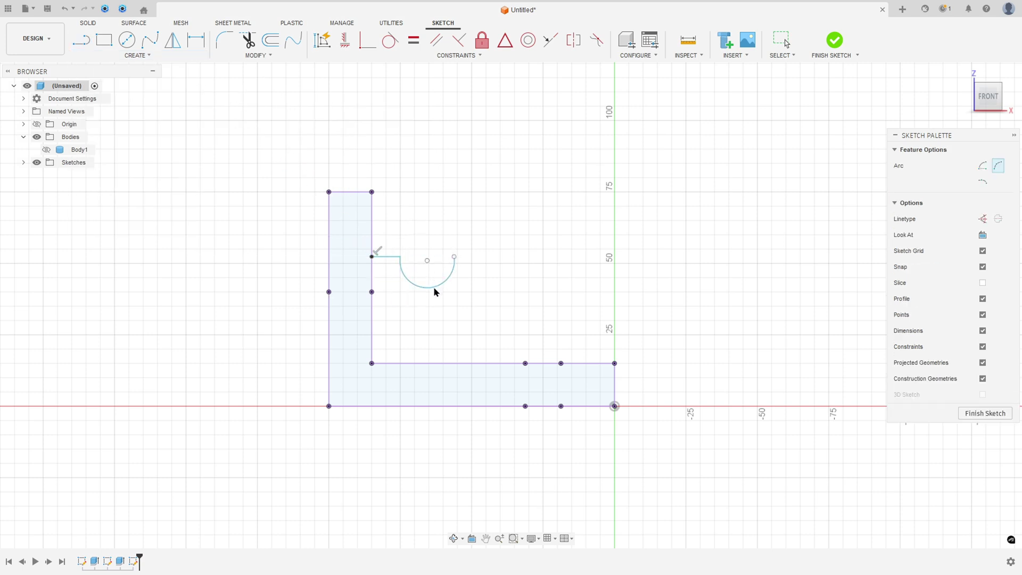
{"action": "key", "text": "l"}
{"action": "left_click_drag", "start_coordinate": [454, 257], "coordinate": [500, 364]}
{"action": "left_click", "coordinate": [501, 363]}
{"action": "key", "text": "Escape"}
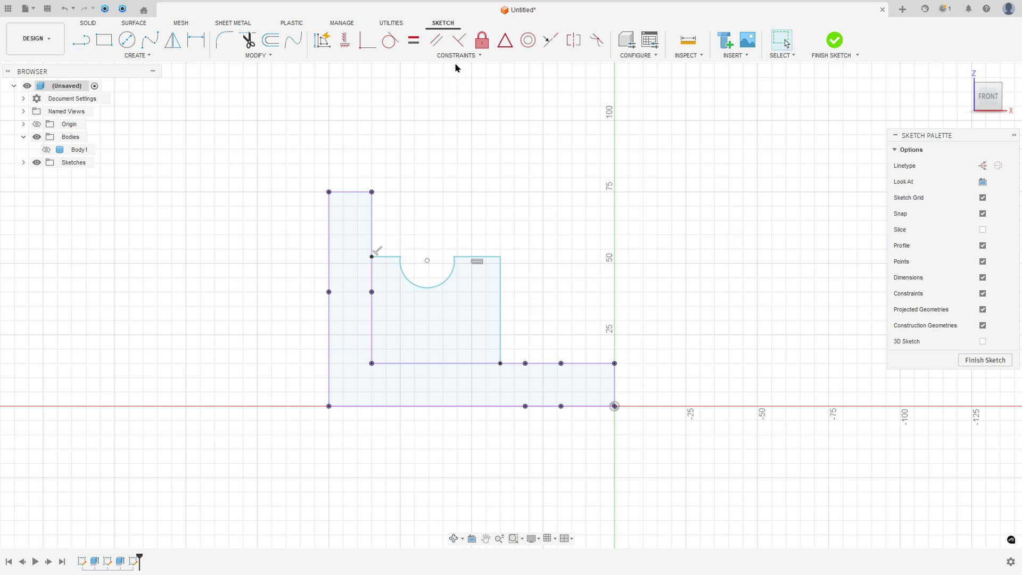
- Align the notch arc's centre and endpoints horizontally and make the two top segments equal
{"action": "left_click", "coordinate": [345, 40]}
{"action": "left_click", "coordinate": [427, 260]}
{"action": "left_click", "coordinate": [454, 257]}
{"action": "left_click", "coordinate": [401, 257]}
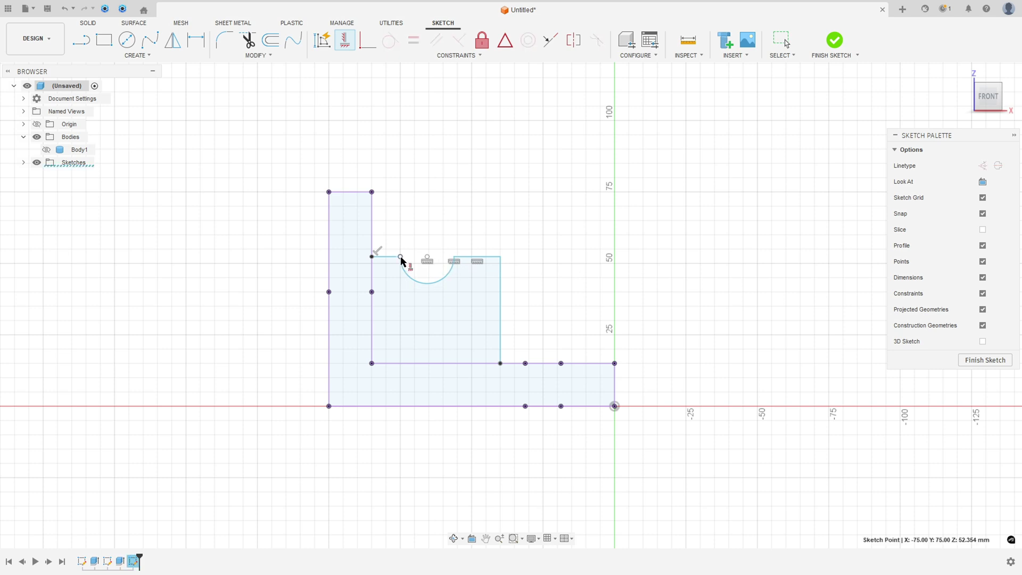
{"action": "left_click", "coordinate": [427, 261]}
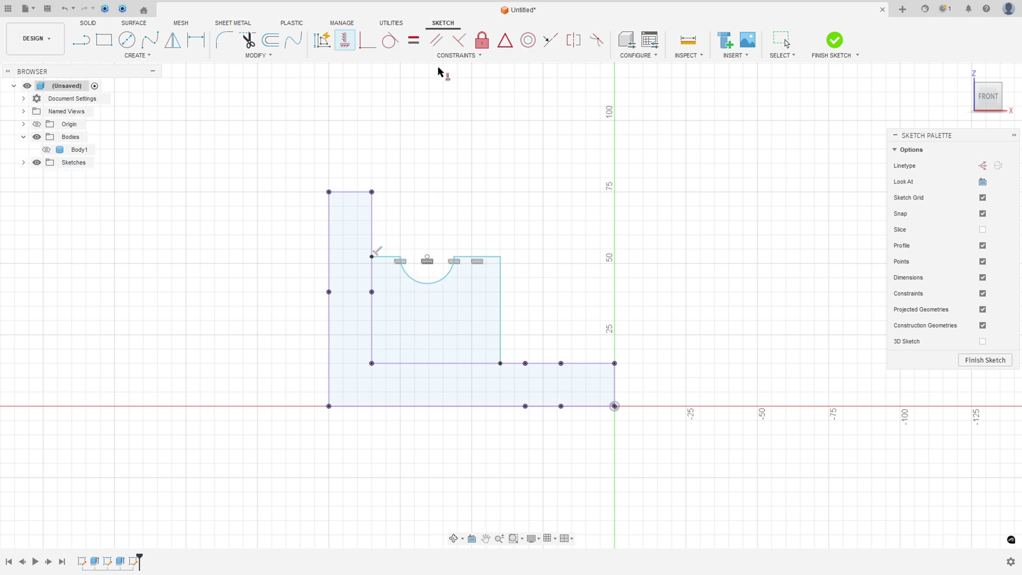
{"action": "left_click", "coordinate": [414, 40]}
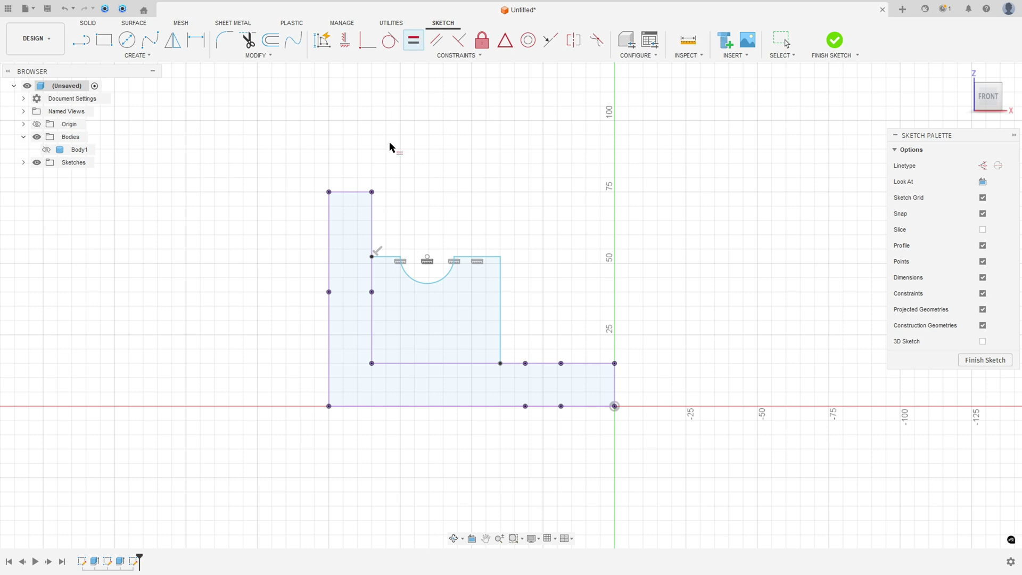
{"action": "left_click", "coordinate": [485, 258]}
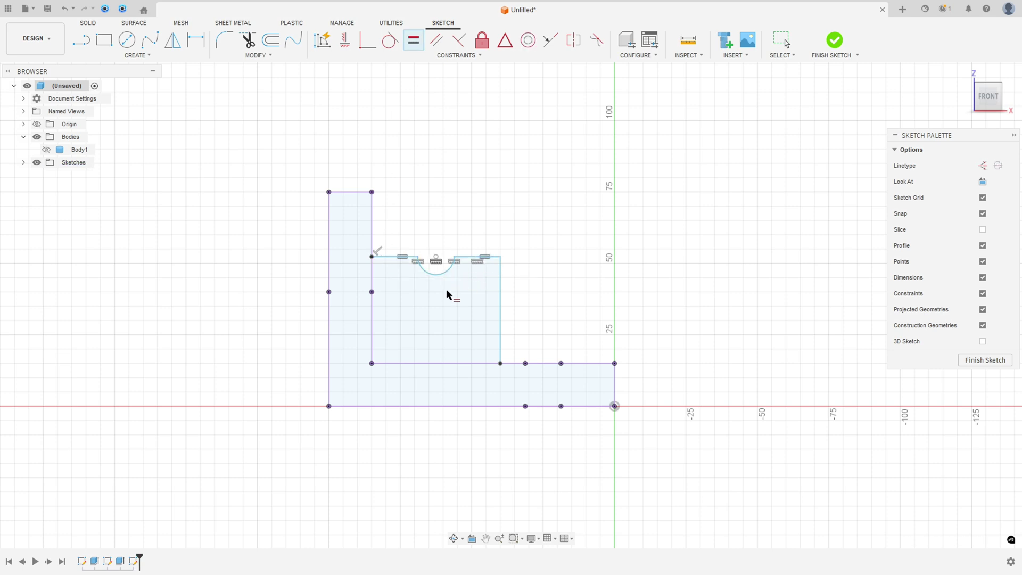
- Dimension the rib to 40 mm wide and 35 mm high
{"action": "left_click", "coordinate": [196, 40]}
{"action": "left_click", "coordinate": [371, 278]}
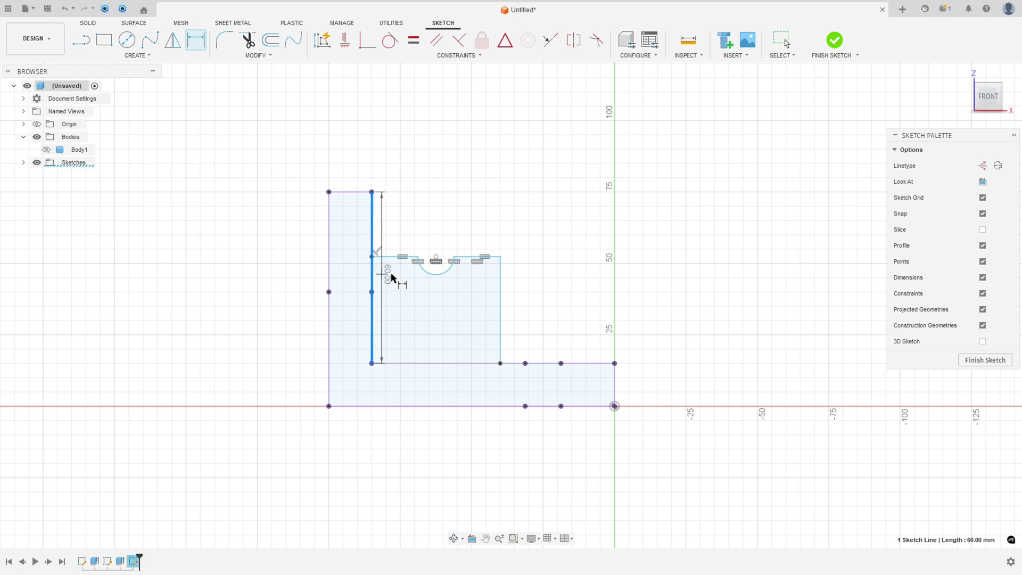
{"action": "left_click", "coordinate": [500, 285]}
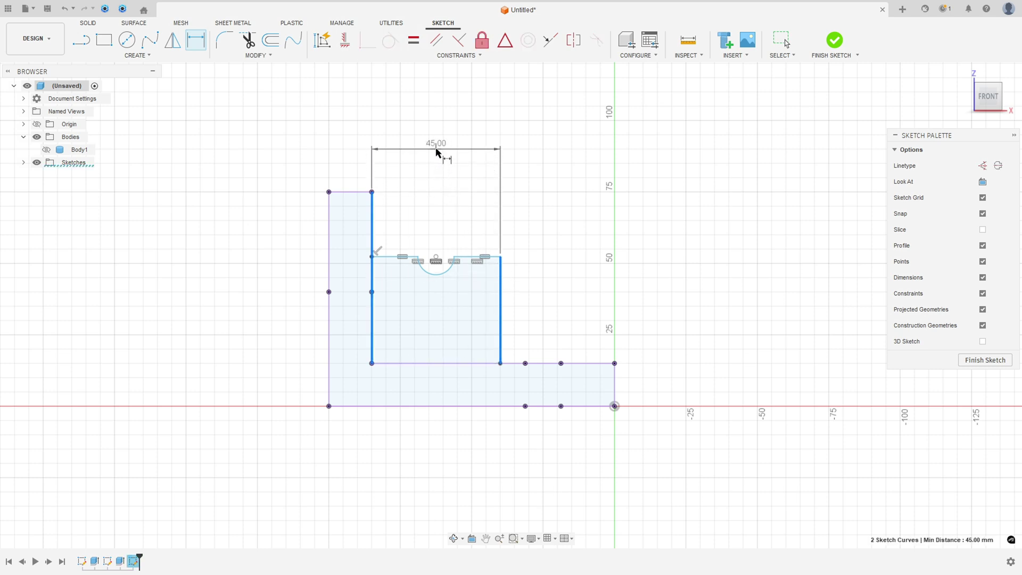
{"action": "left_click", "coordinate": [435, 150]}
{"action": "type", "text": "40"}
{"action": "key", "text": "Return"}
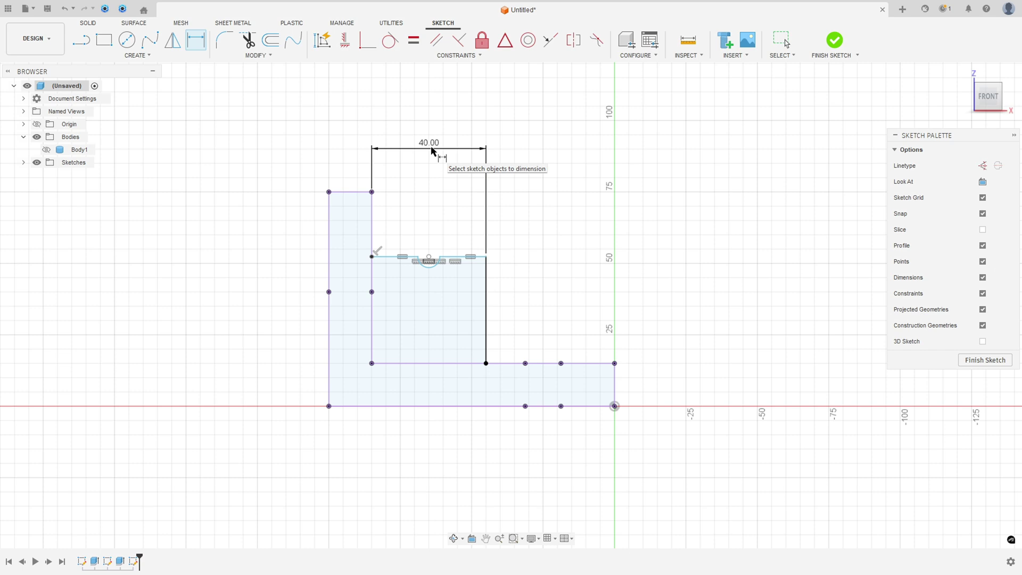
{"action": "left_click", "coordinate": [381, 257]}
{"action": "left_click", "coordinate": [388, 363]}
{"action": "left_click", "coordinate": [286, 312]}
{"action": "type", "text": "35"}
{"action": "key", "text": "Return"}
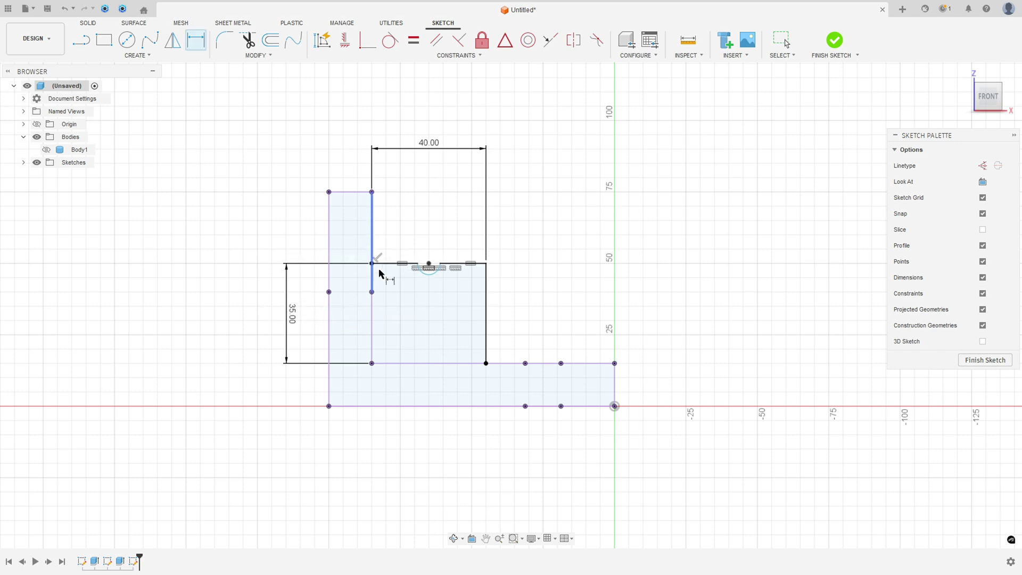
- Dimension the notch arc radius to R12.5 and move the label inside the arc
{"action": "left_click", "coordinate": [430, 273]}
{"action": "left_click", "coordinate": [408, 309]}
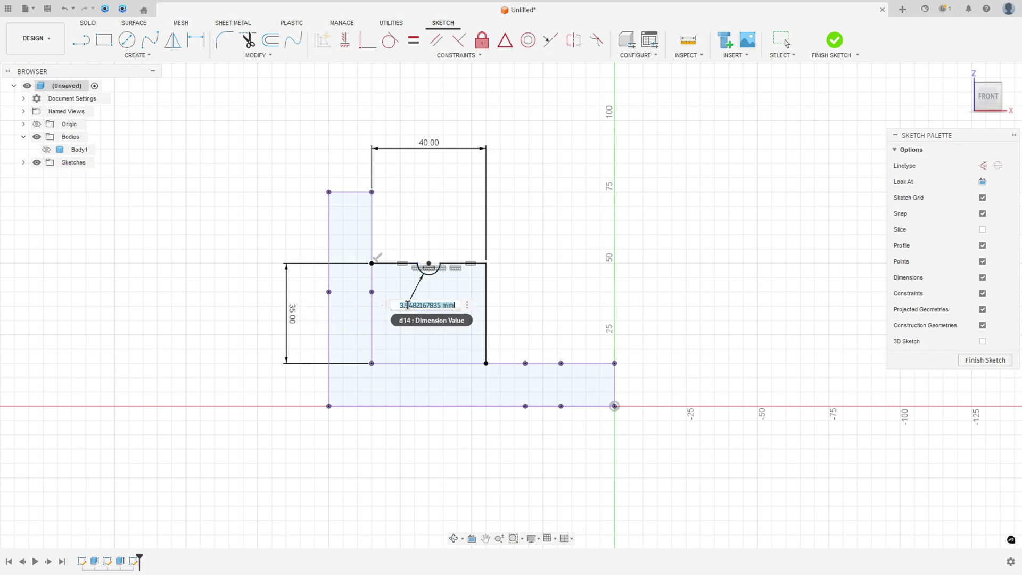
{"action": "type", "text": "12.5"}
{"action": "key", "text": "Return"}
{"action": "left_click_drag", "start_coordinate": [348, 391], "coordinate": [449, 330]}
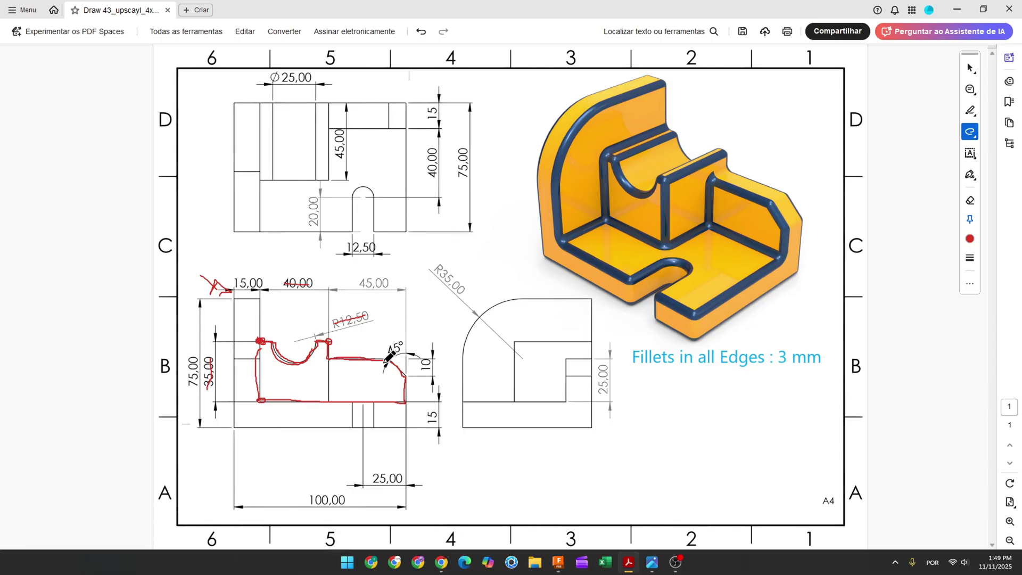
- Undo the old markup, then trace the 45° chamfer corner and strike through 45,00 in red
{"action": "key", "text": "ctrl+z"}
{"action": "key", "text": "ctrl+z"}
{"action": "key", "text": "ctrl+z"}
{"action": "key", "text": "ctrl+z"}
{"action": "key", "text": "ctrl+z"}
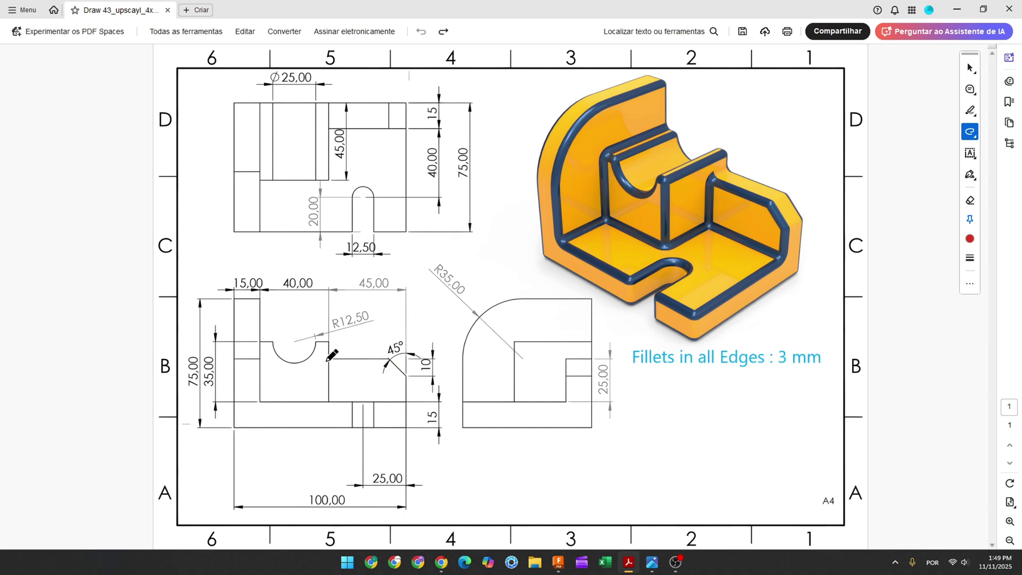
{"action": "left_click_drag", "start_coordinate": [343, 360], "coordinate": [383, 358]}
{"action": "left_click_drag", "start_coordinate": [407, 391], "coordinate": [407, 403]}
{"action": "left_click_drag", "start_coordinate": [396, 366], "coordinate": [405, 382]}
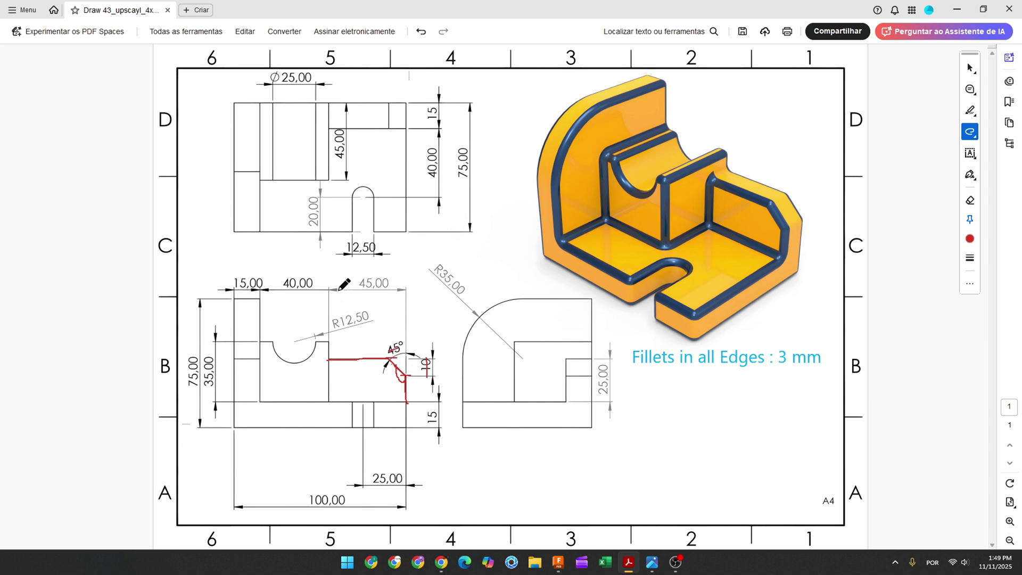
{"action": "left_click_drag", "start_coordinate": [355, 282], "coordinate": [388, 283]}
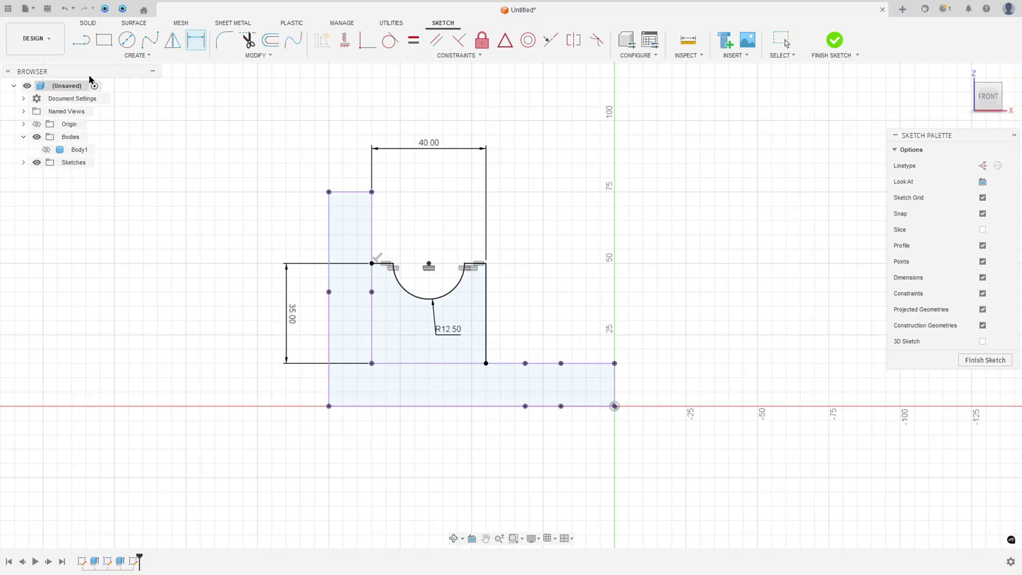
- Draw the chamfered step outline beside the notched rib and make its right edge vertical
{"action": "left_click", "coordinate": [81, 39]}
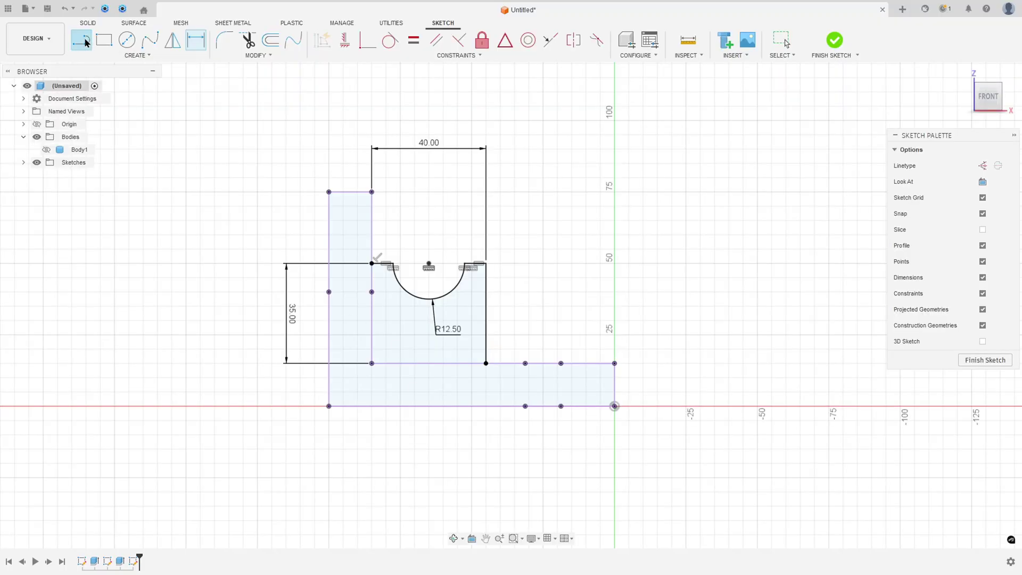
{"action": "left_click", "coordinate": [486, 286]}
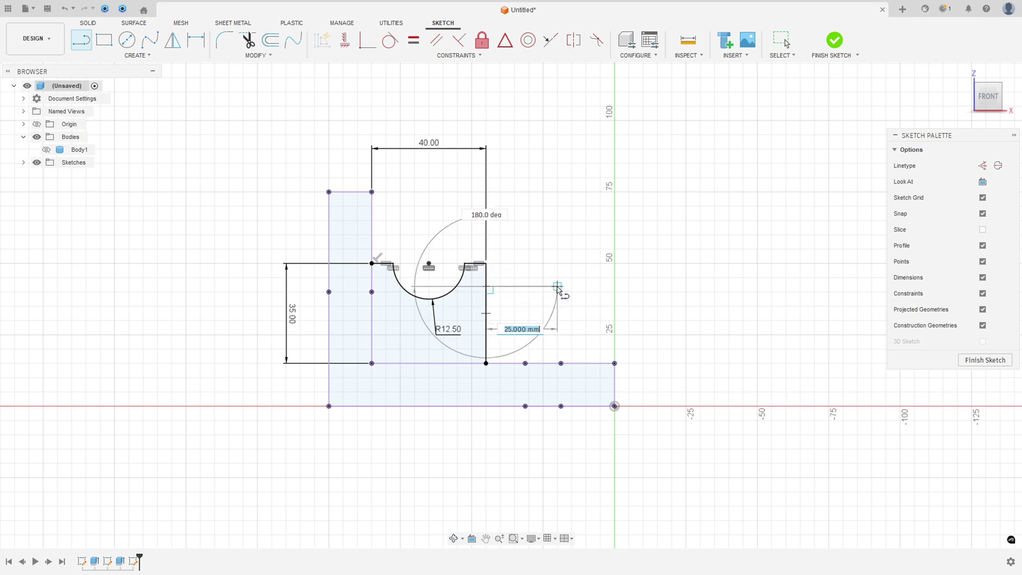
{"action": "left_click", "coordinate": [571, 287]}
{"action": "left_click", "coordinate": [613, 313]}
{"action": "left_click", "coordinate": [614, 364]}
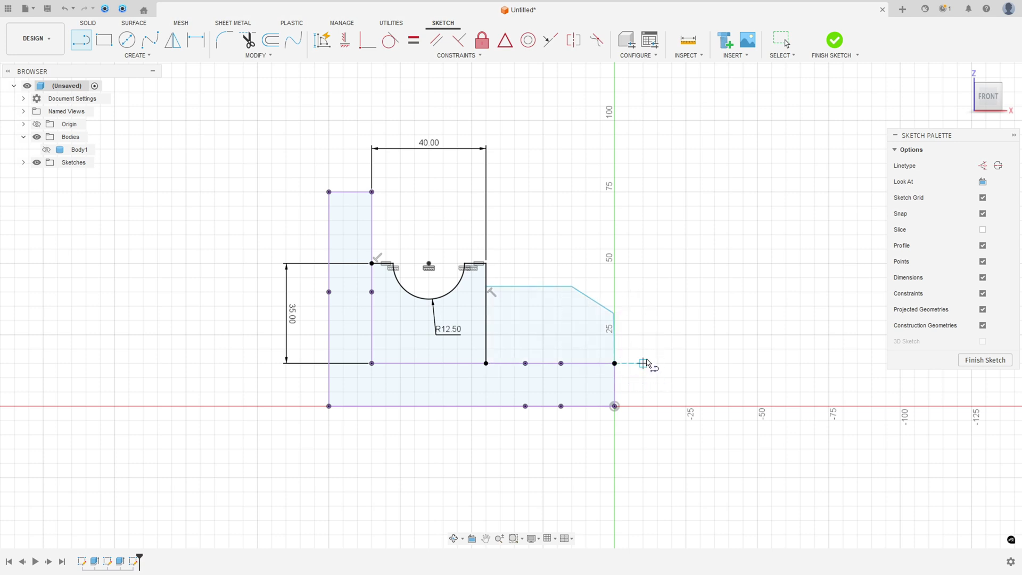
{"action": "left_click", "coordinate": [341, 47]}
{"action": "left_click", "coordinate": [615, 338]}
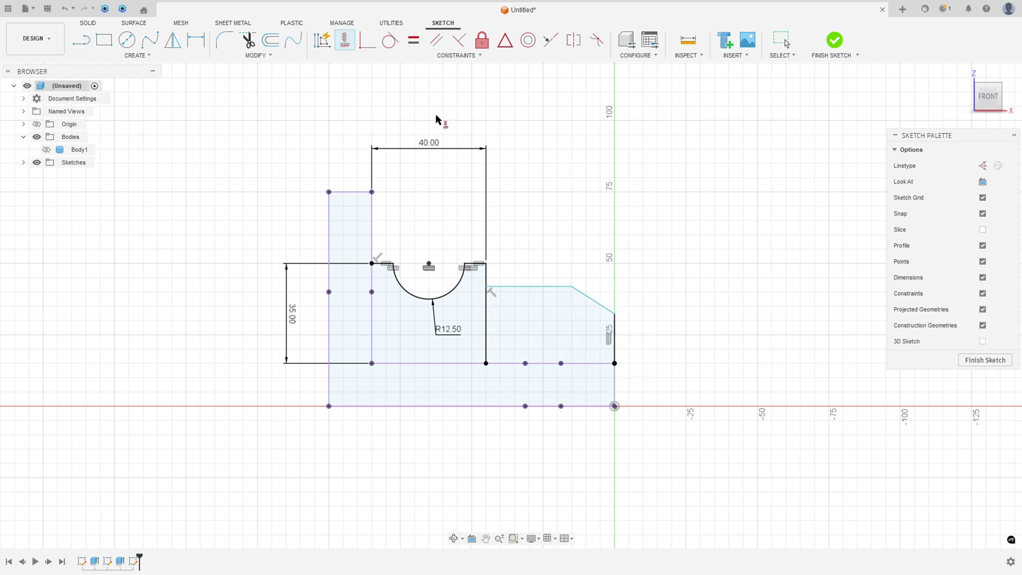
- Add the step's 45.00 width as a driven dimension
{"action": "left_click", "coordinate": [196, 40]}
{"action": "left_click", "coordinate": [486, 320]}
{"action": "left_click", "coordinate": [615, 327]}
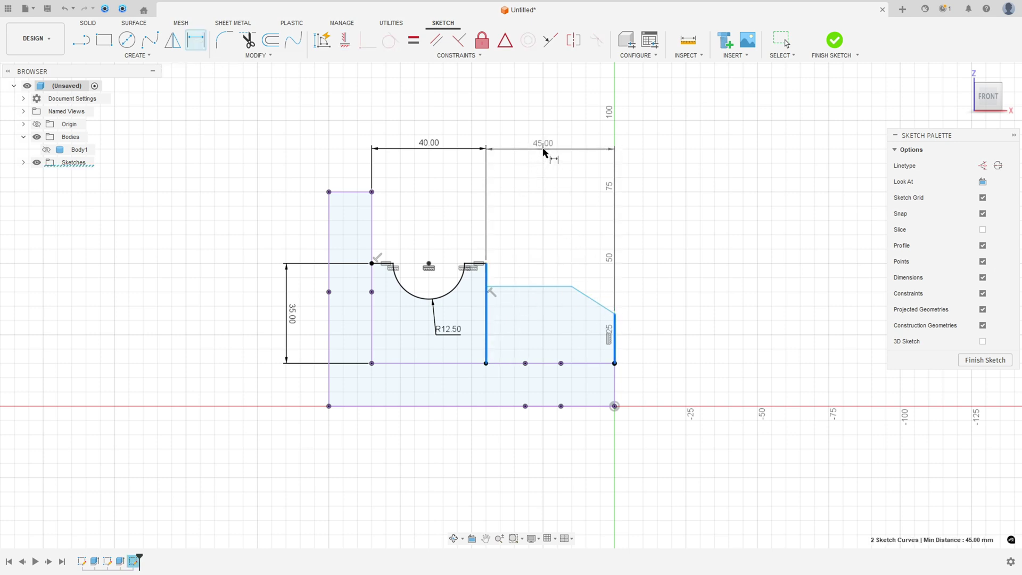
{"action": "left_click", "coordinate": [564, 154]}
{"action": "left_click", "coordinate": [561, 316]}
- Dimension the chamfer angle to 45° and its vertical height to 10
{"action": "left_click", "coordinate": [603, 309]}
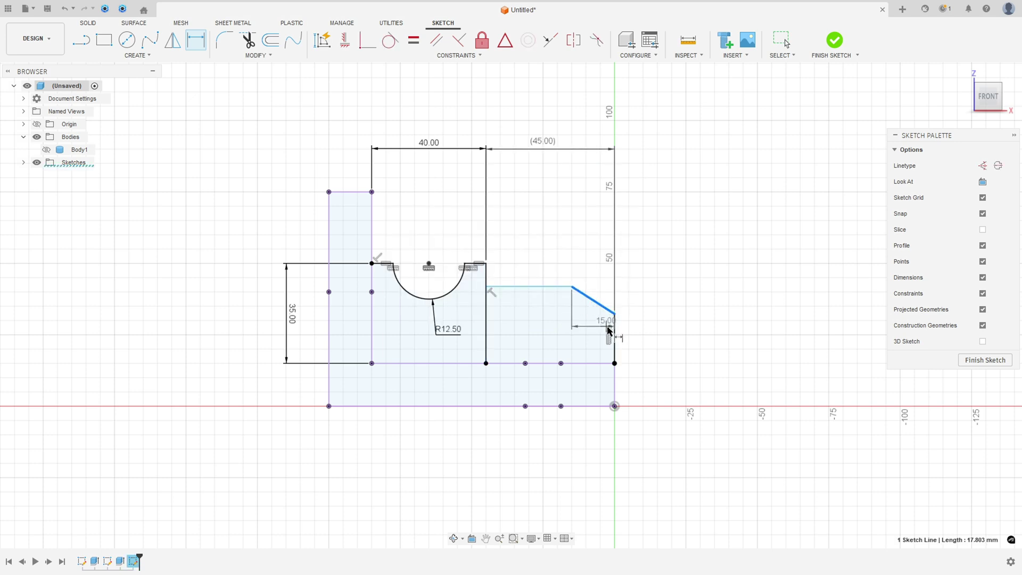
{"action": "left_click", "coordinate": [613, 327]}
{"action": "left_click", "coordinate": [627, 300]}
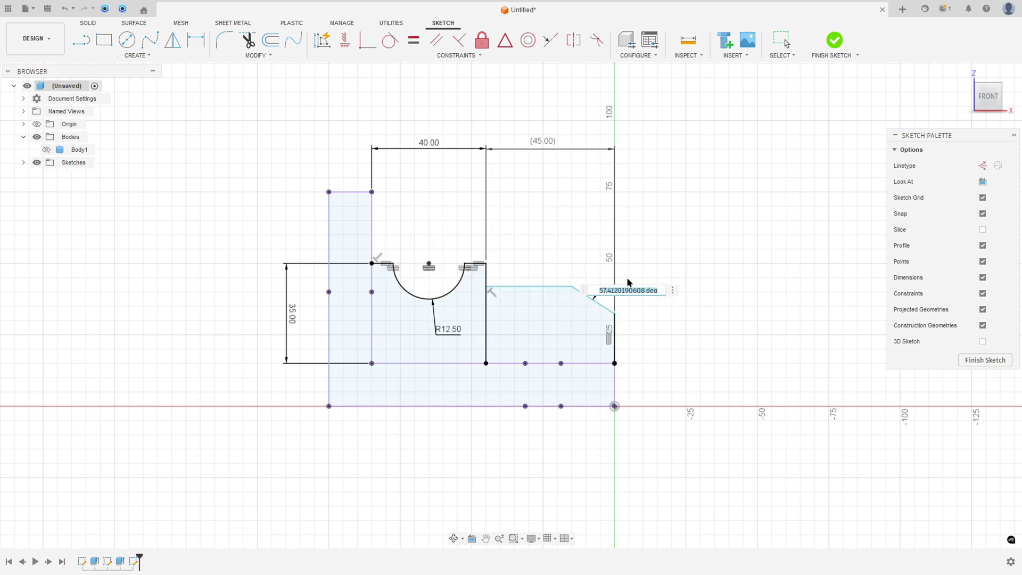
{"action": "type", "text": "45"}
{"action": "key", "text": "Return"}
{"action": "left_click", "coordinate": [588, 288]}
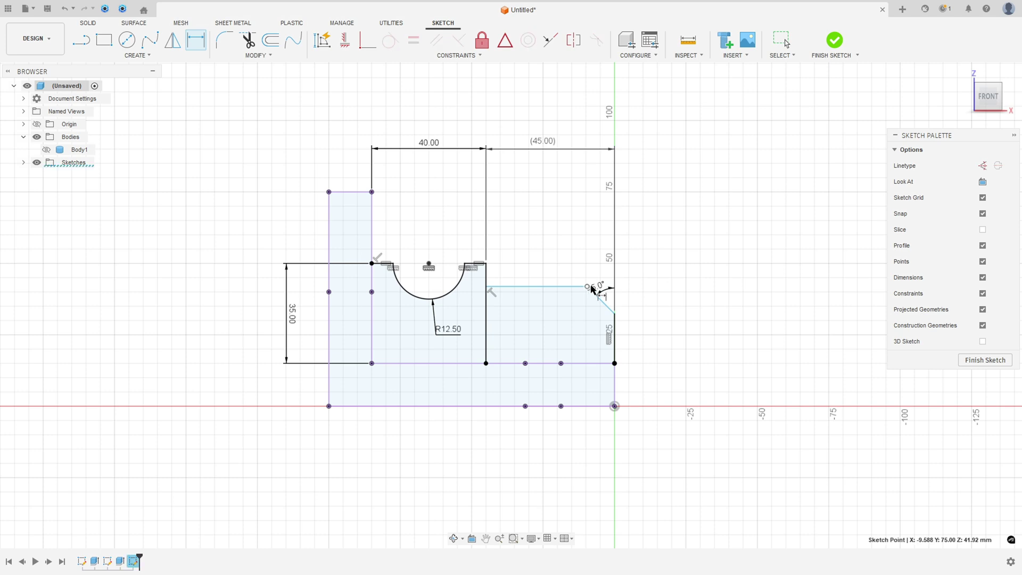
{"action": "left_click", "coordinate": [615, 314]}
{"action": "left_click", "coordinate": [655, 299]}
{"action": "type", "text": "10"}
{"action": "key", "text": "Return"}
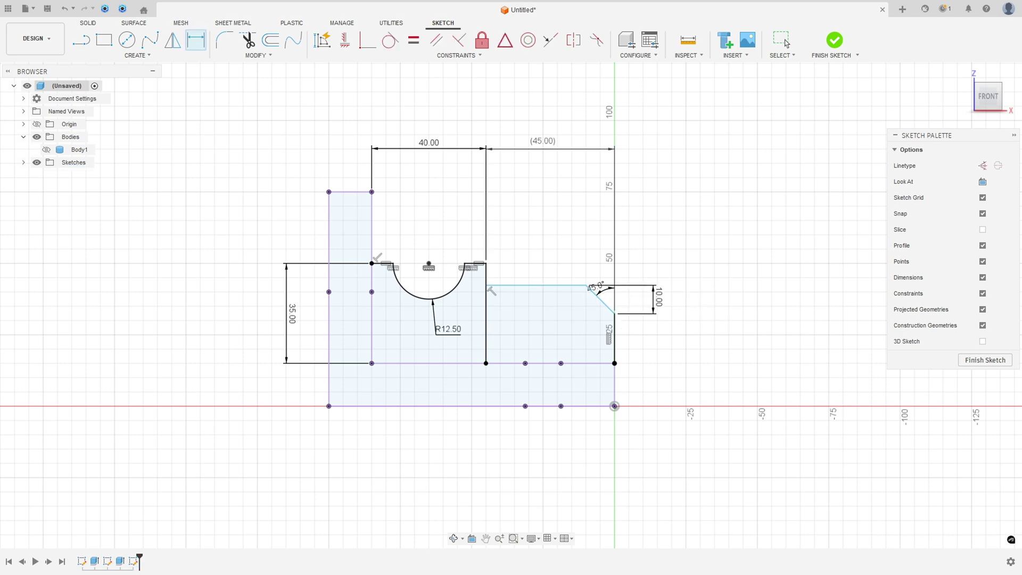
- In Acrobat, mark the side view's edges and the 25,00 dimension as done in red
{"action": "key", "text": "alt+Tab"}
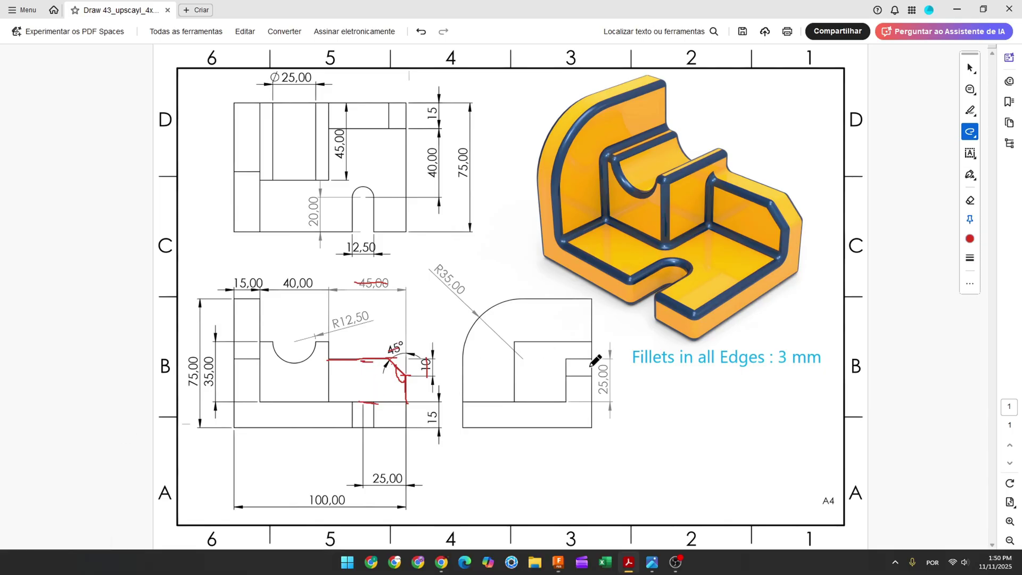
{"action": "left_click_drag", "start_coordinate": [571, 360], "coordinate": [591, 361]}
{"action": "left_click_drag", "start_coordinate": [571, 402], "coordinate": [592, 400]}
{"action": "left_click_drag", "start_coordinate": [603, 365], "coordinate": [604, 395]}
{"action": "left_click", "coordinate": [558, 562]}
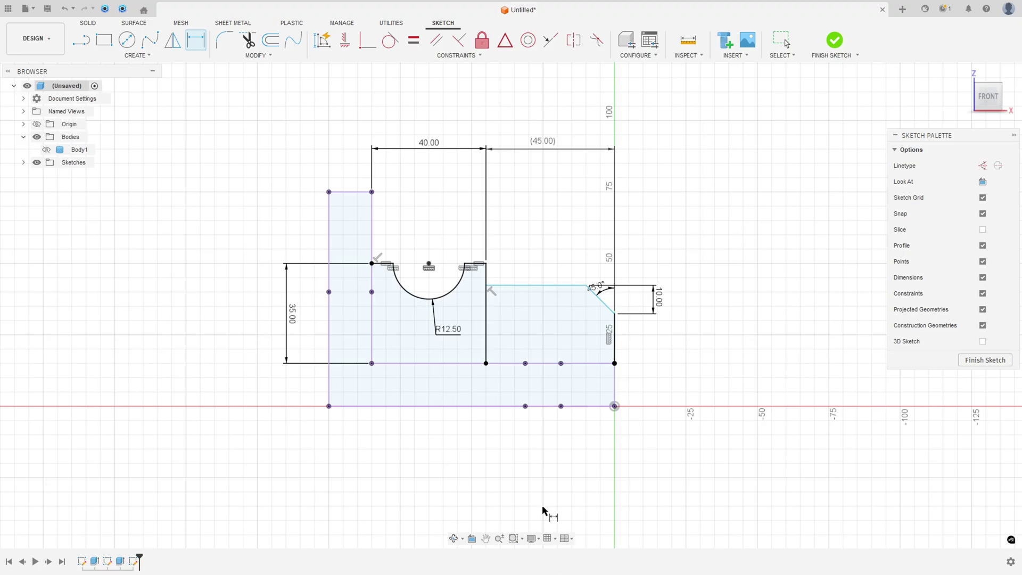
- Dimension the right step's height to 25, finish the sketch and show Body1 again
{"action": "left_click", "coordinate": [588, 287]}
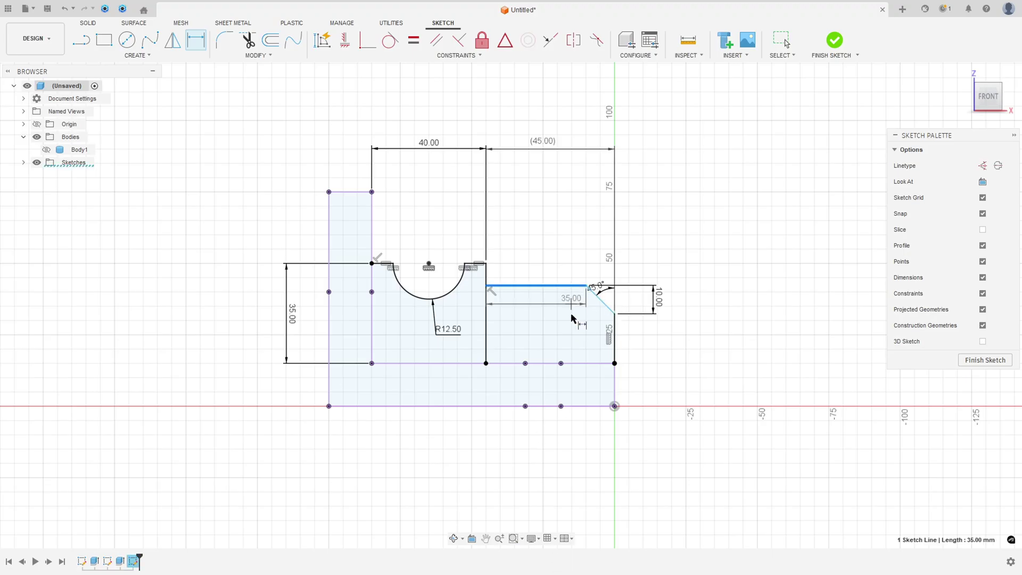
{"action": "left_click", "coordinate": [573, 363]}
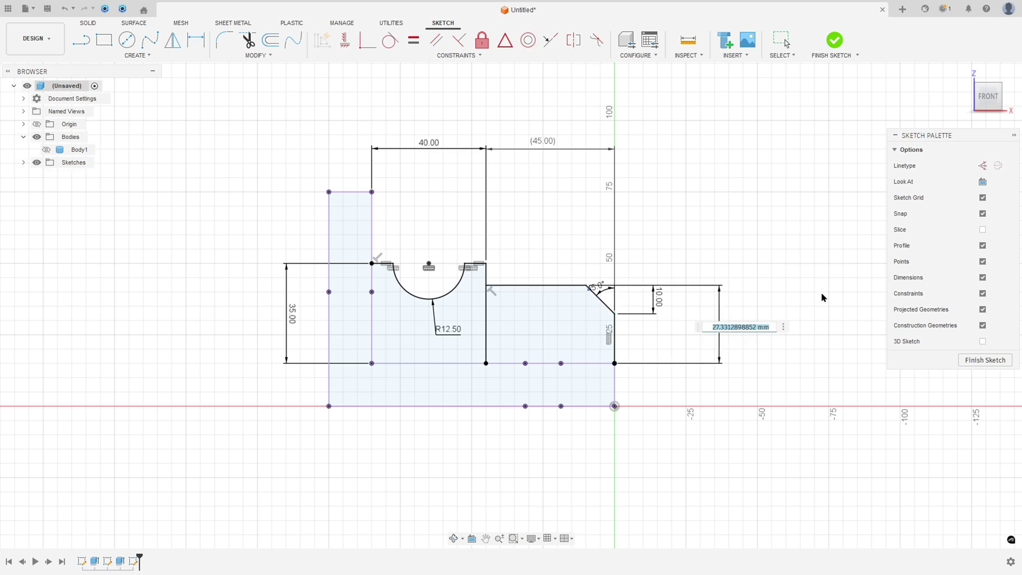
{"action": "type", "text": "25"}
{"action": "key", "text": "Return"}
{"action": "key", "text": "Escape"}
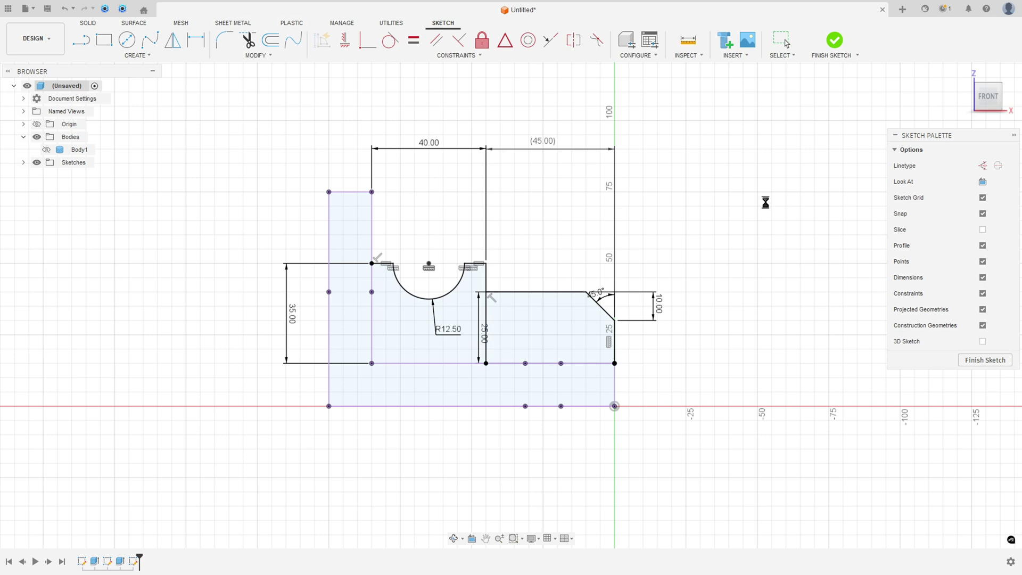
{"action": "left_click", "coordinate": [834, 41]}
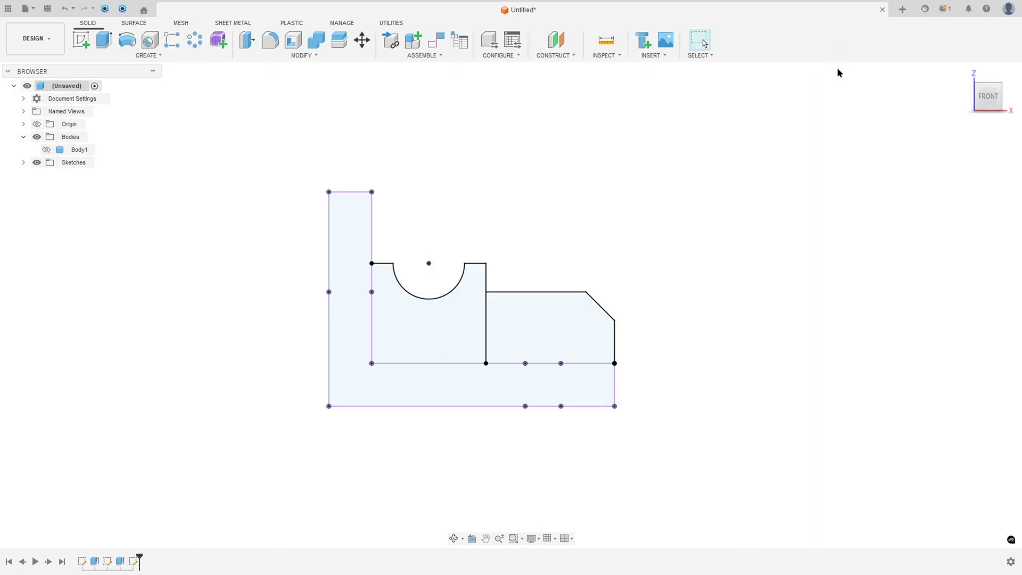
{"action": "left_click", "coordinate": [46, 149]}
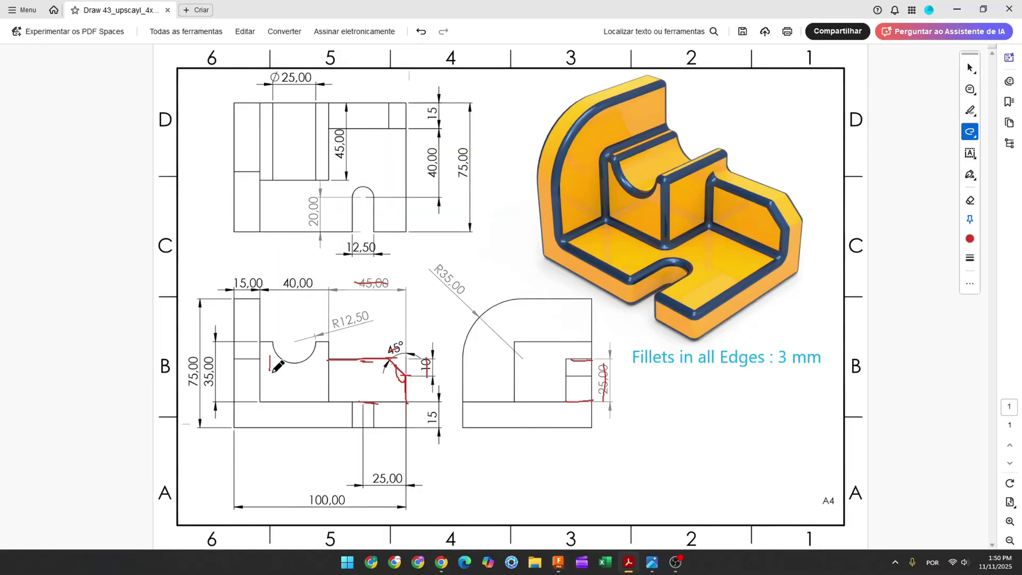
- Mark beside the arc and strike off the 45,00 dimension on the drawing
{"action": "mouse_move", "coordinate": [277, 374]}
{"action": "left_mouse_down"}
{"action": "mouse_move", "coordinate": [288, 384]}
{"action": "mouse_move", "coordinate": [307, 380]}
{"action": "left_mouse_up"}
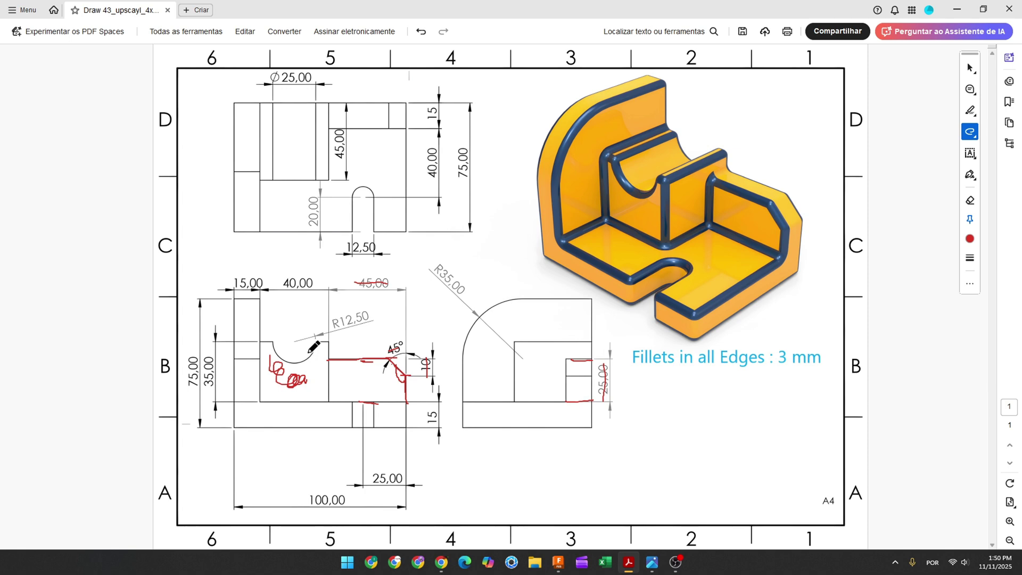
{"action": "left_click_drag", "start_coordinate": [341, 127], "coordinate": [340, 160]}
{"action": "left_click", "coordinate": [558, 562]}
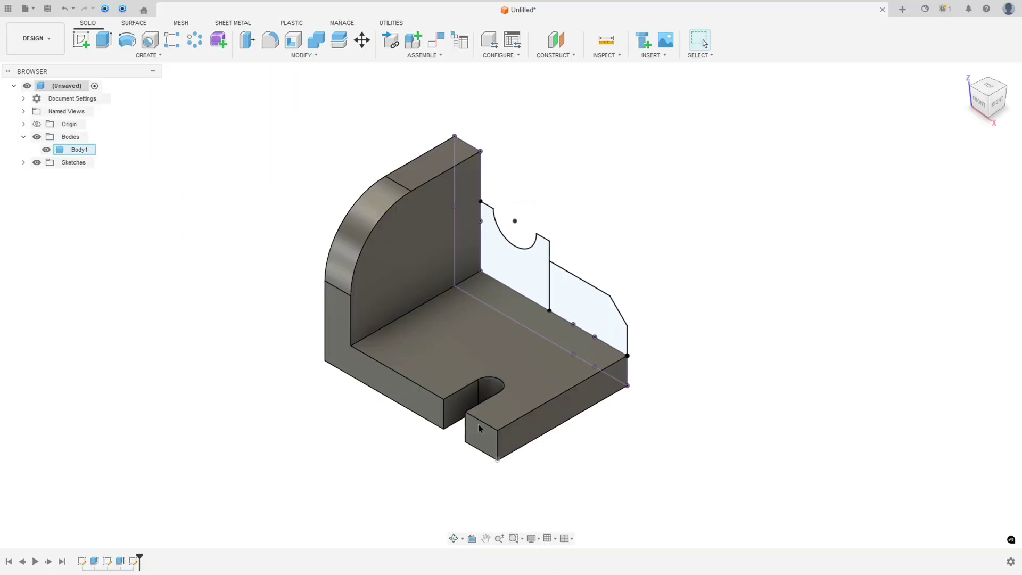
- Extrude the notched rib profile -45 mm as a Join into the body
{"action": "left_click", "coordinate": [104, 40]}
{"action": "left_click", "coordinate": [505, 267]}
{"action": "left_click_drag", "start_coordinate": [519, 254], "coordinate": [444, 291]}
{"action": "type", "text": "-45"}
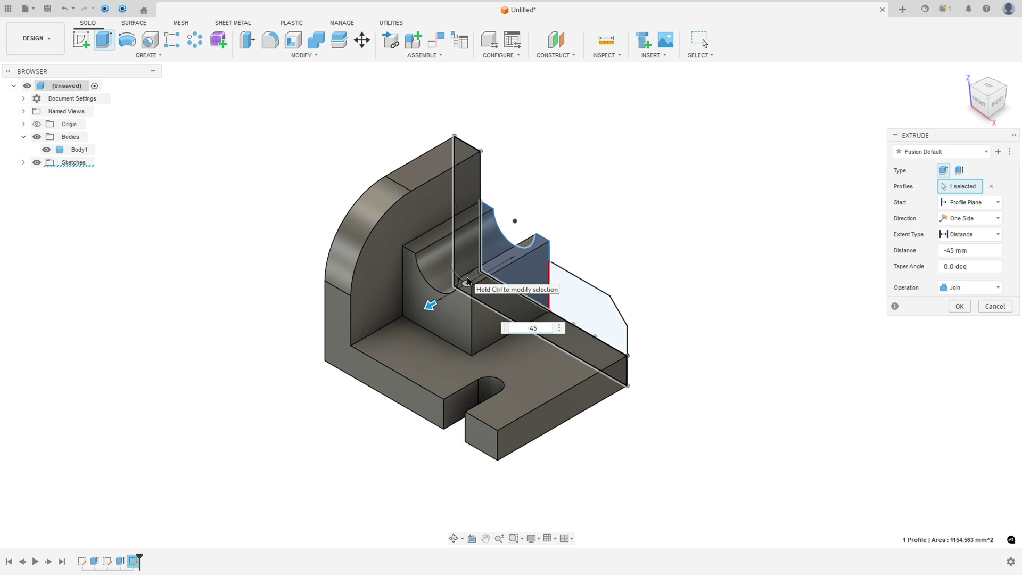
{"action": "left_click", "coordinate": [959, 306]}
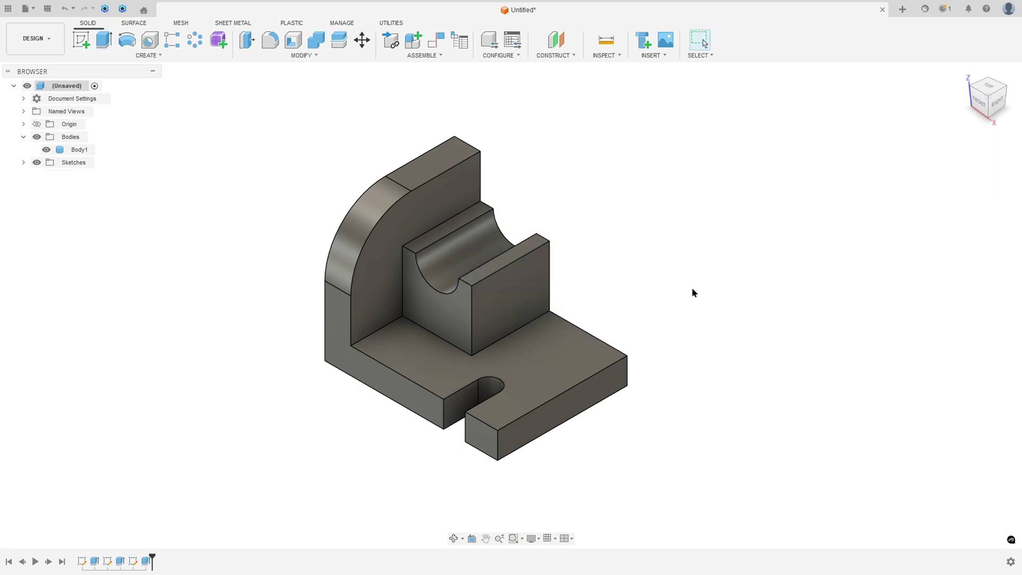
- Show Sketch3 and select the chamfered rib profile for a new extrusion
{"action": "left_click", "coordinate": [23, 162]}
{"action": "left_click", "coordinate": [46, 201]}
{"action": "left_click", "coordinate": [104, 39]}
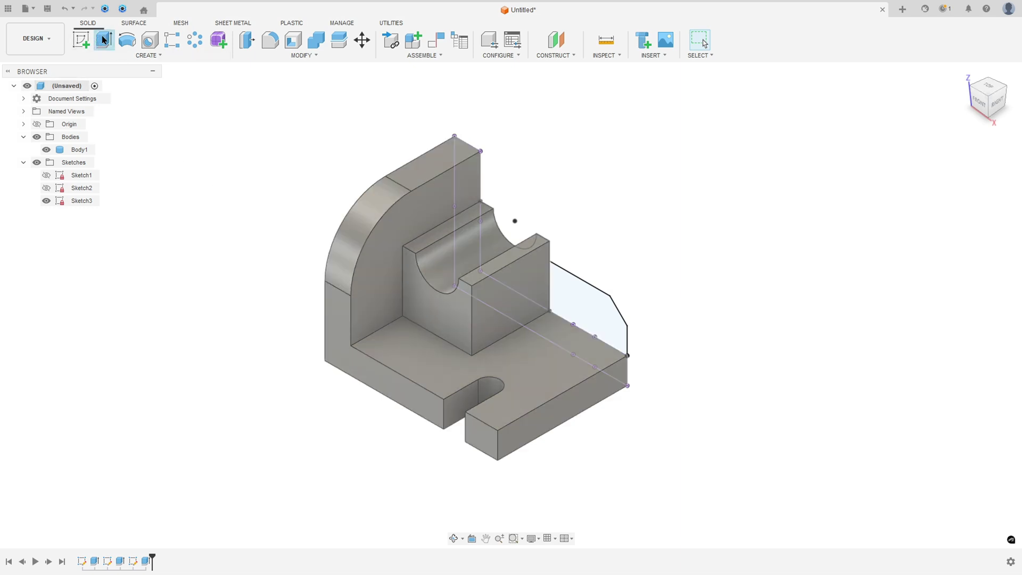
{"action": "left_click", "coordinate": [579, 300]}
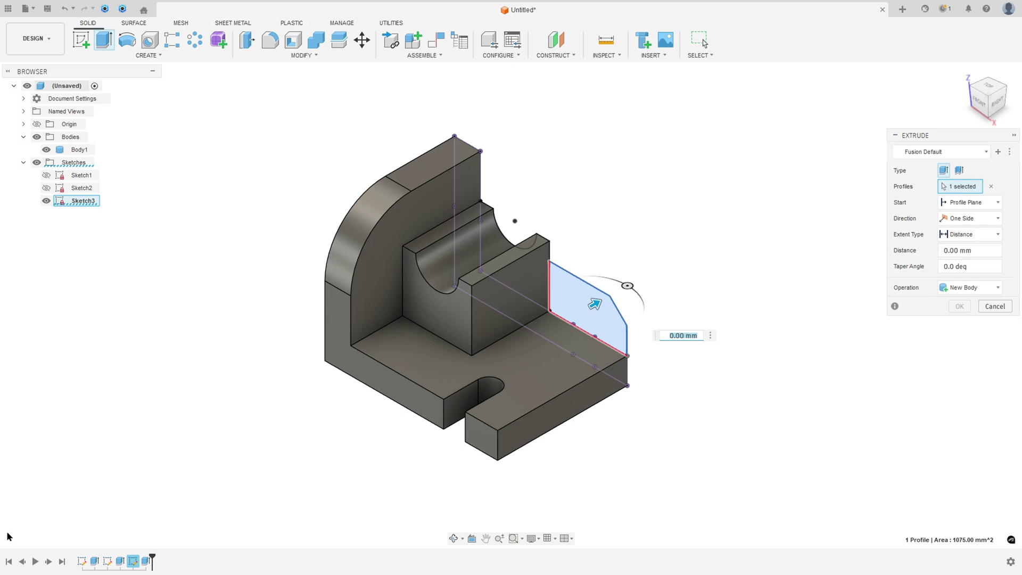
- Mark the front view and 15 dimension in red, then drag the chamfered profile toward the part
{"action": "key", "text": "alt+Tab"}
{"action": "left_click_drag", "start_coordinate": [339, 376], "coordinate": [396, 379]}
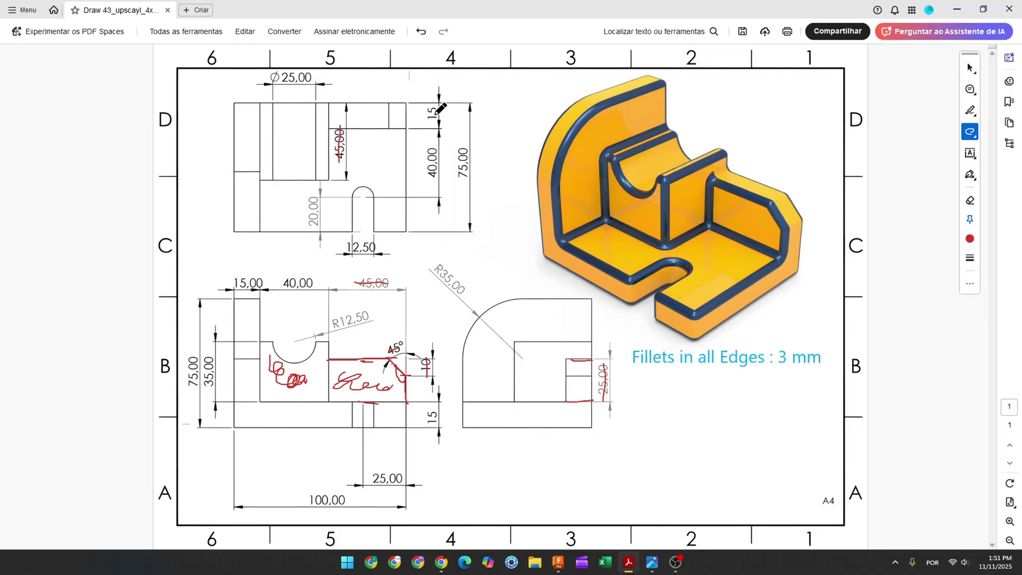
{"action": "left_click_drag", "start_coordinate": [435, 116], "coordinate": [433, 114]}
{"action": "left_click", "coordinate": [558, 561]}
{"action": "left_click_drag", "start_coordinate": [594, 303], "coordinate": [568, 322]}
- Extrude the chamfered rib -15 mm and hide Sketch3
{"action": "type", "text": "-15"}
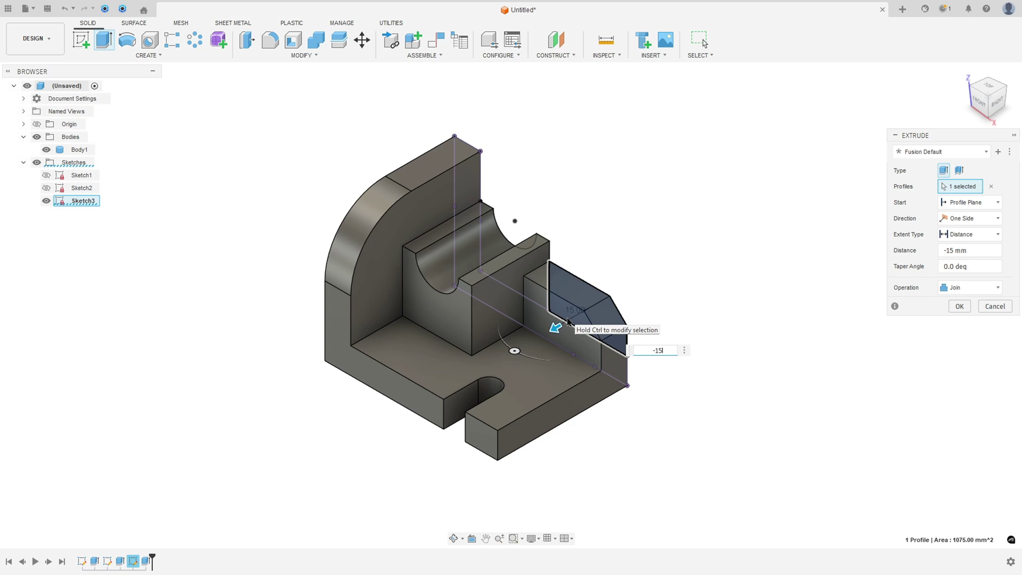
{"action": "key", "text": "Return"}
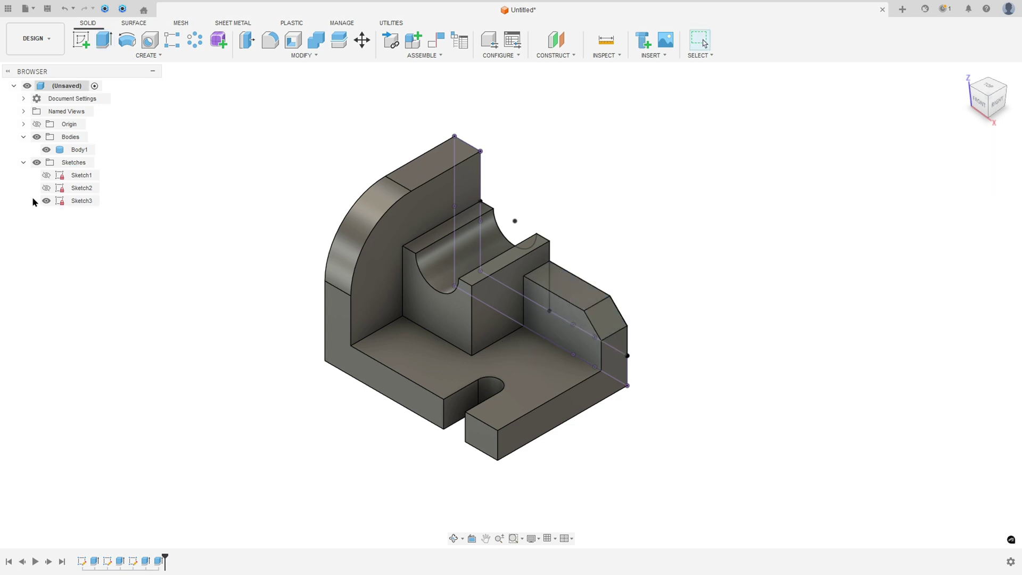
{"action": "left_click", "coordinate": [47, 201]}
{"action": "middle_click_drag", "start_coordinate": [613, 203], "coordinate": [652, 208], "text": "shift"}
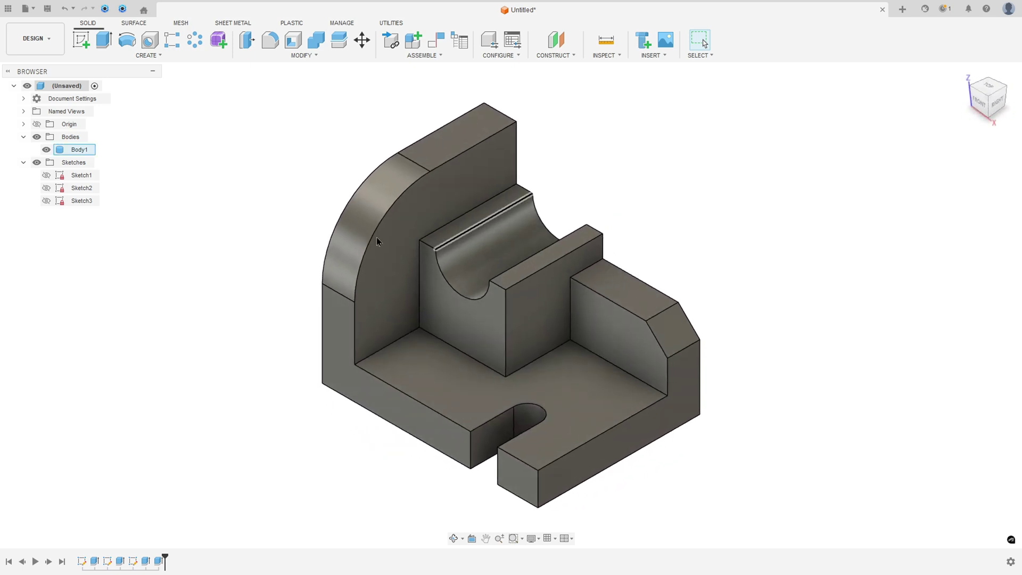
- In Acrobat, cross out the fillet note and mark an inner edge on the render
{"action": "key", "text": "alt+Tab"}
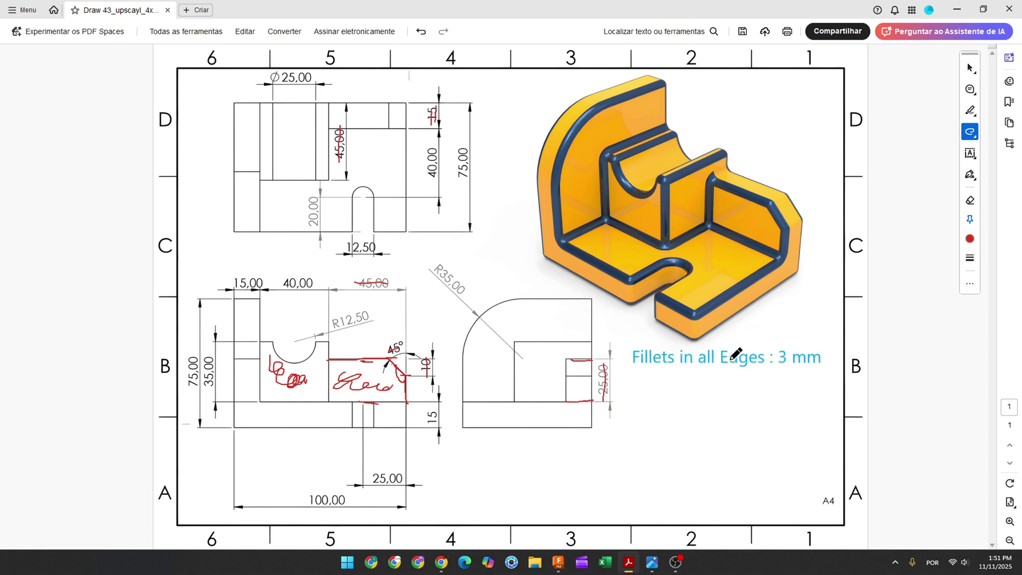
{"action": "left_click_drag", "start_coordinate": [633, 356], "coordinate": [839, 354]}
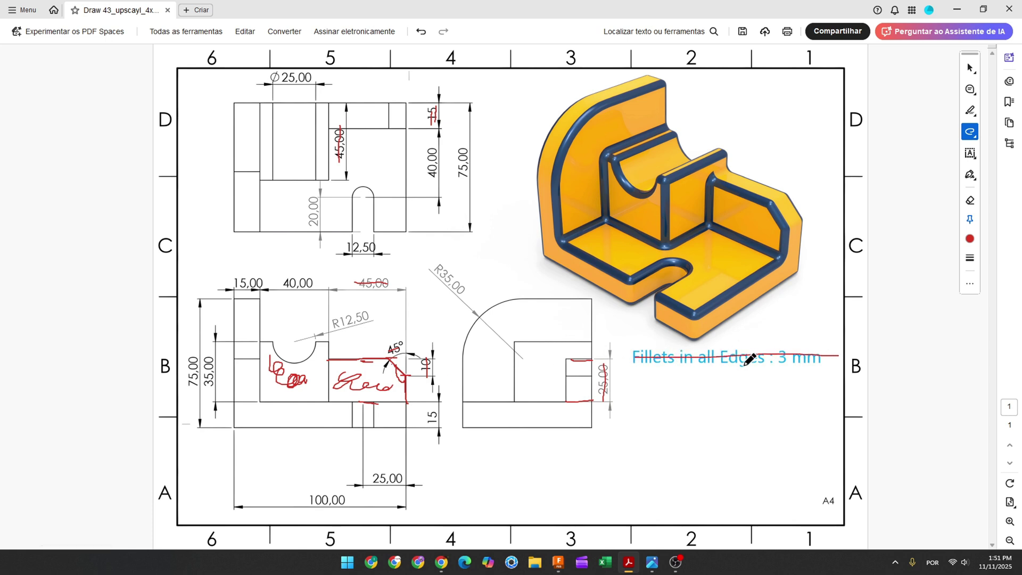
{"action": "mouse_move", "coordinate": [556, 197]}
{"action": "left_mouse_down"}
{"action": "mouse_move", "coordinate": [578, 253]}
{"action": "mouse_move", "coordinate": [634, 275]}
{"action": "mouse_move", "coordinate": [680, 263]}
{"action": "left_mouse_up"}
- Window-select every edge of the bracket body and fillet them at 3 mm
{"action": "left_click", "coordinate": [558, 567]}
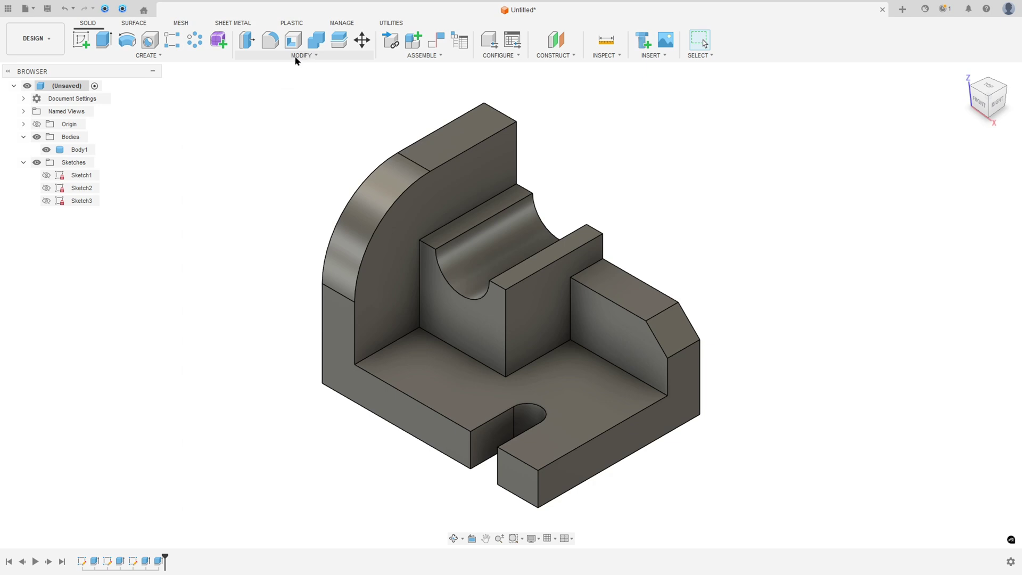
{"action": "left_click", "coordinate": [271, 42]}
{"action": "scroll", "coordinate": [356, 200], "scroll_direction": "down", "scroll_amount": 2}
{"action": "left_click_drag", "start_coordinate": [268, 95], "coordinate": [728, 502]}
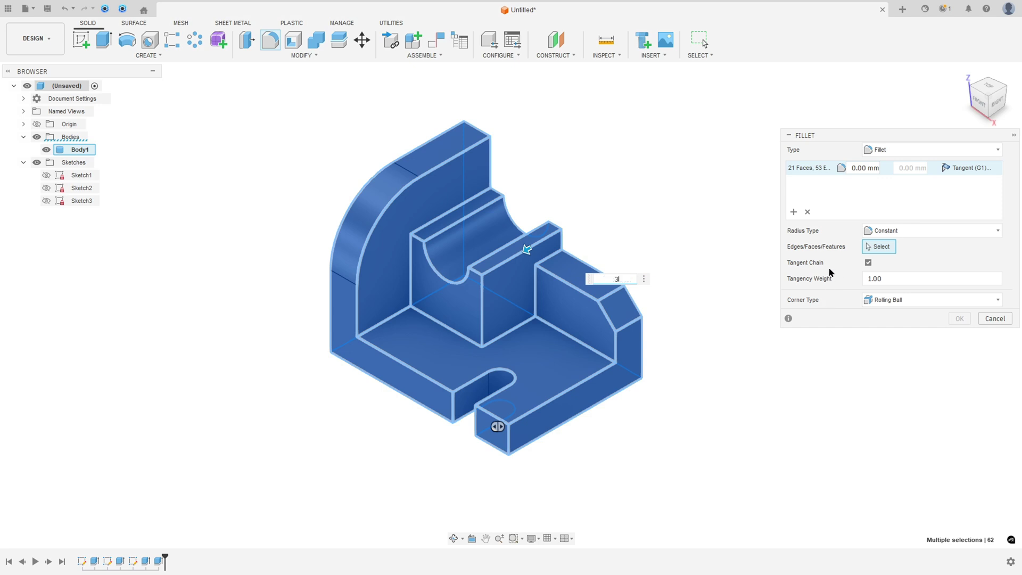
{"action": "left_click", "coordinate": [959, 318]}
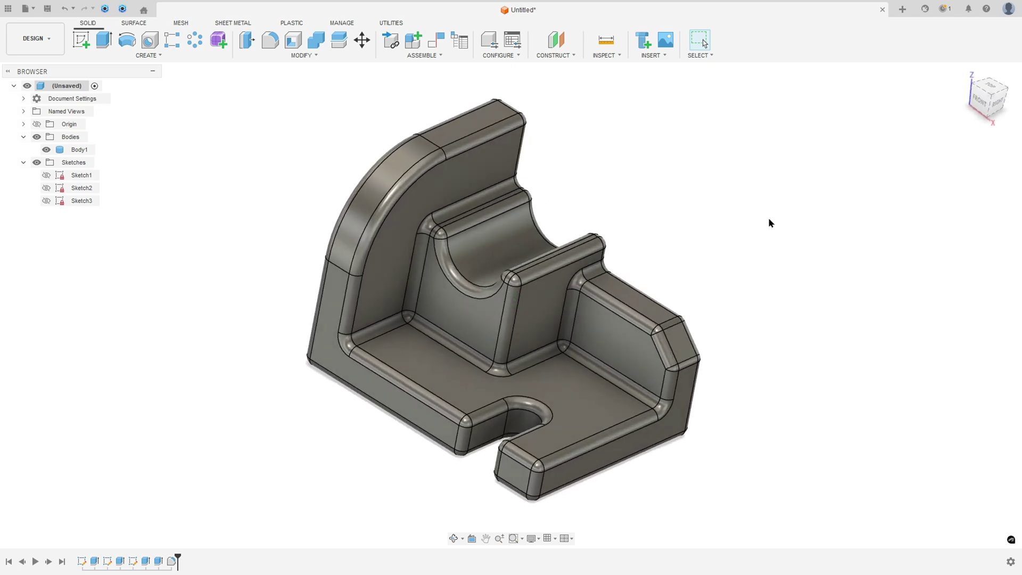
- Paint the bracket's faces yellow enamel and its fillet faces blue via Appearance
{"action": "key", "text": "a"}
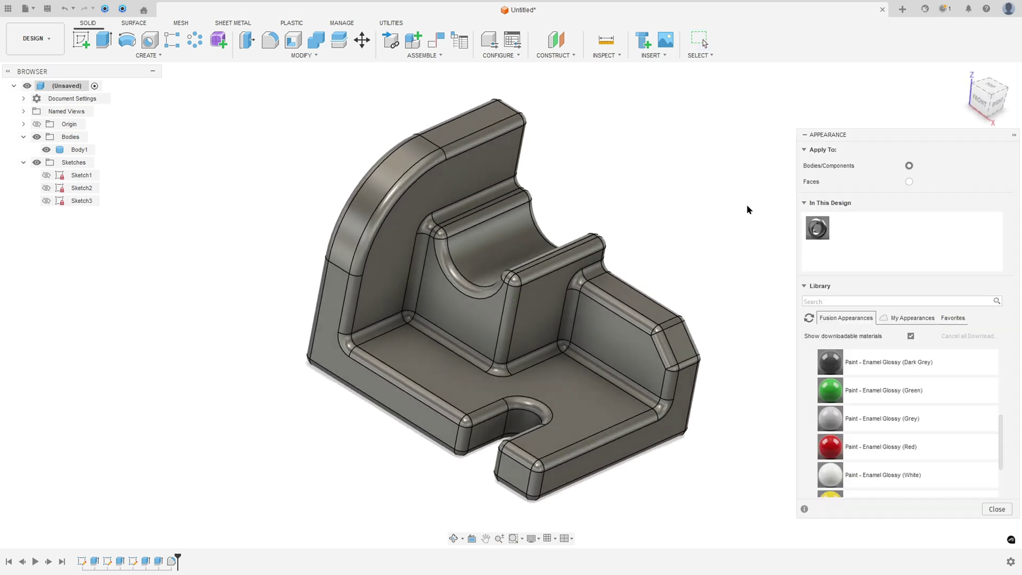
{"action": "scroll", "coordinate": [830, 394], "scroll_direction": "down", "scroll_amount": 3}
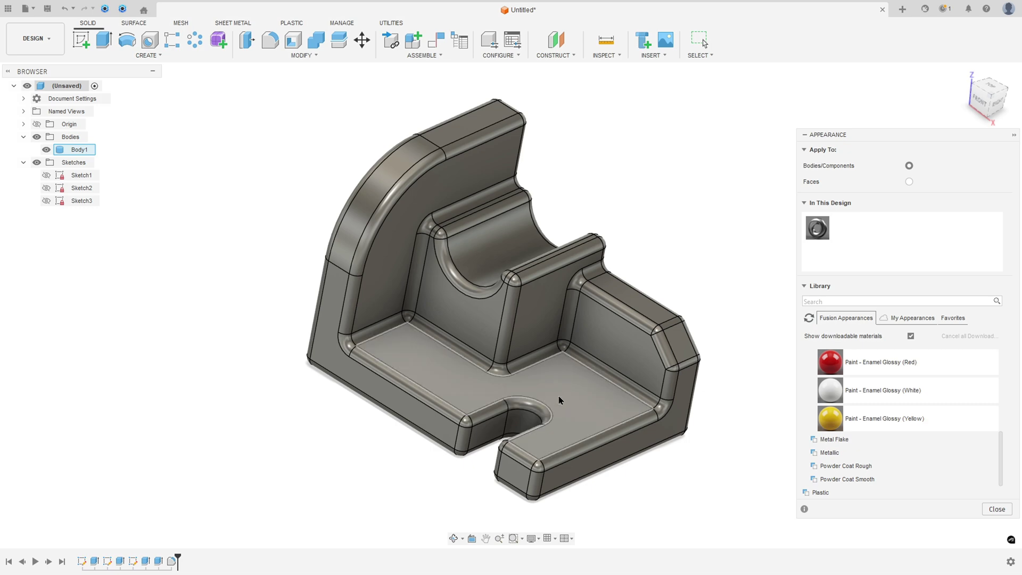
{"action": "left_click", "coordinate": [588, 381]}
{"action": "double_click", "coordinate": [468, 263]}
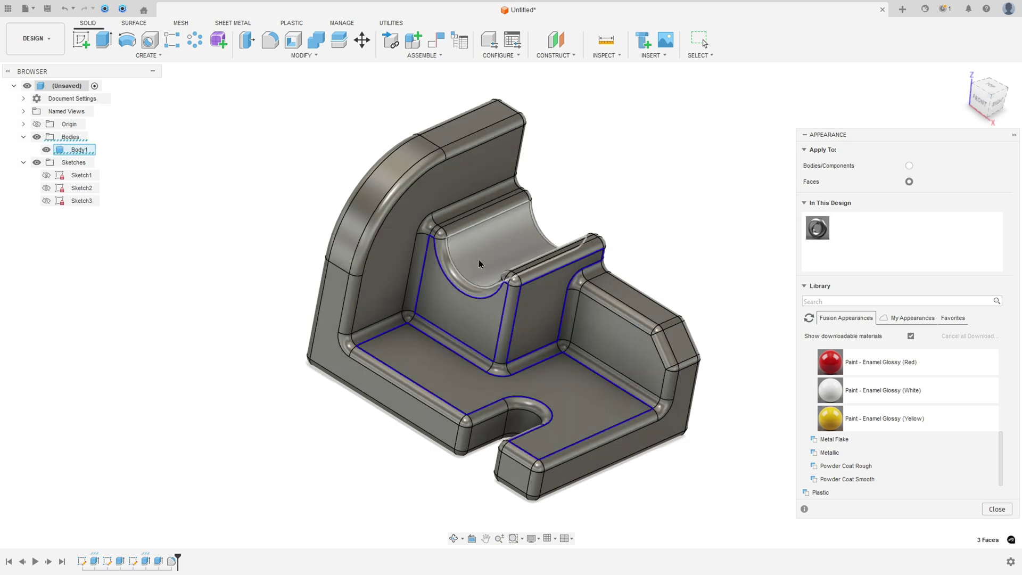
{"action": "scroll", "coordinate": [430, 399], "scroll_direction": "up", "scroll_amount": 5}
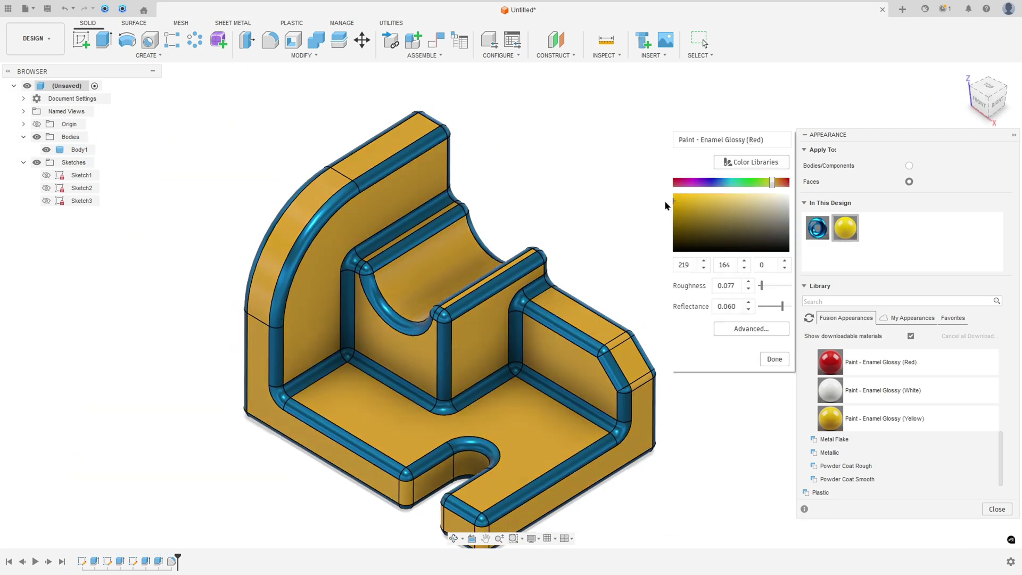
{"action": "key", "text": "Escape"}
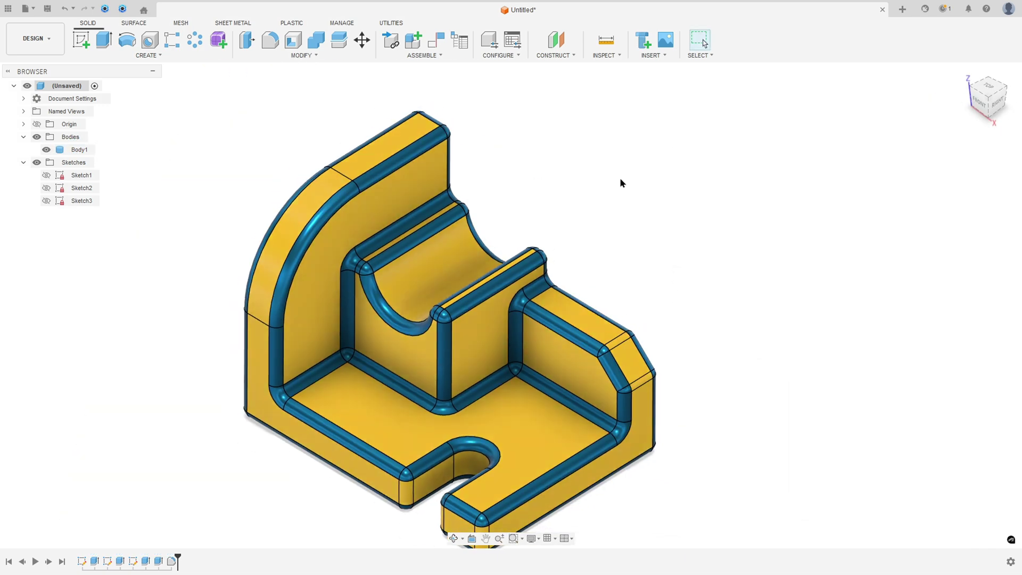